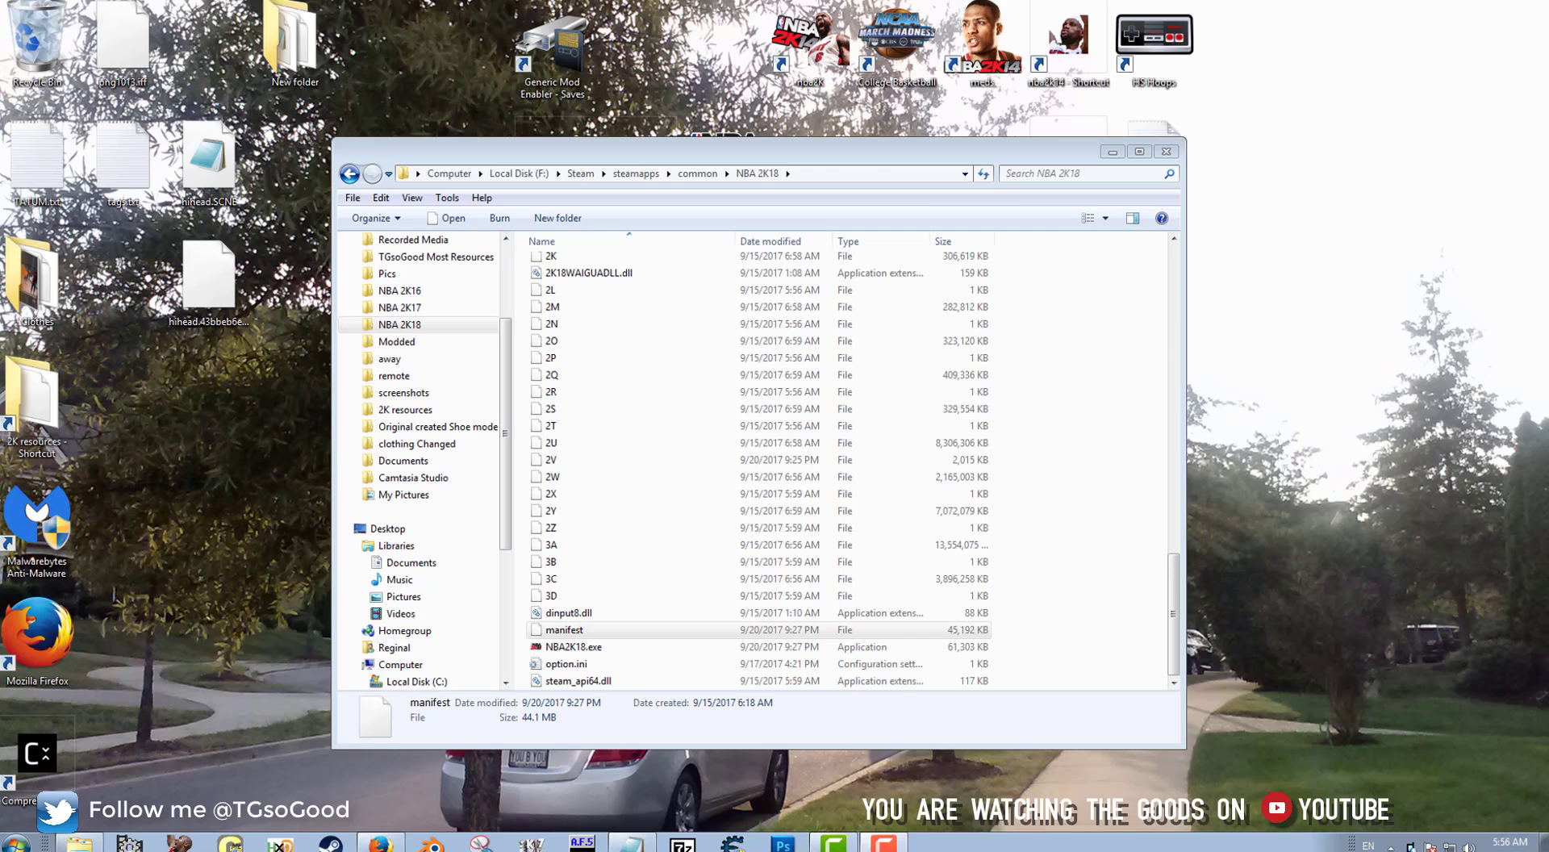
Reposition the Explorer window showing the NBA 2K18 game folder and its 44.1 MB manifest.
left_click_drag(788, 151, 752, 110)
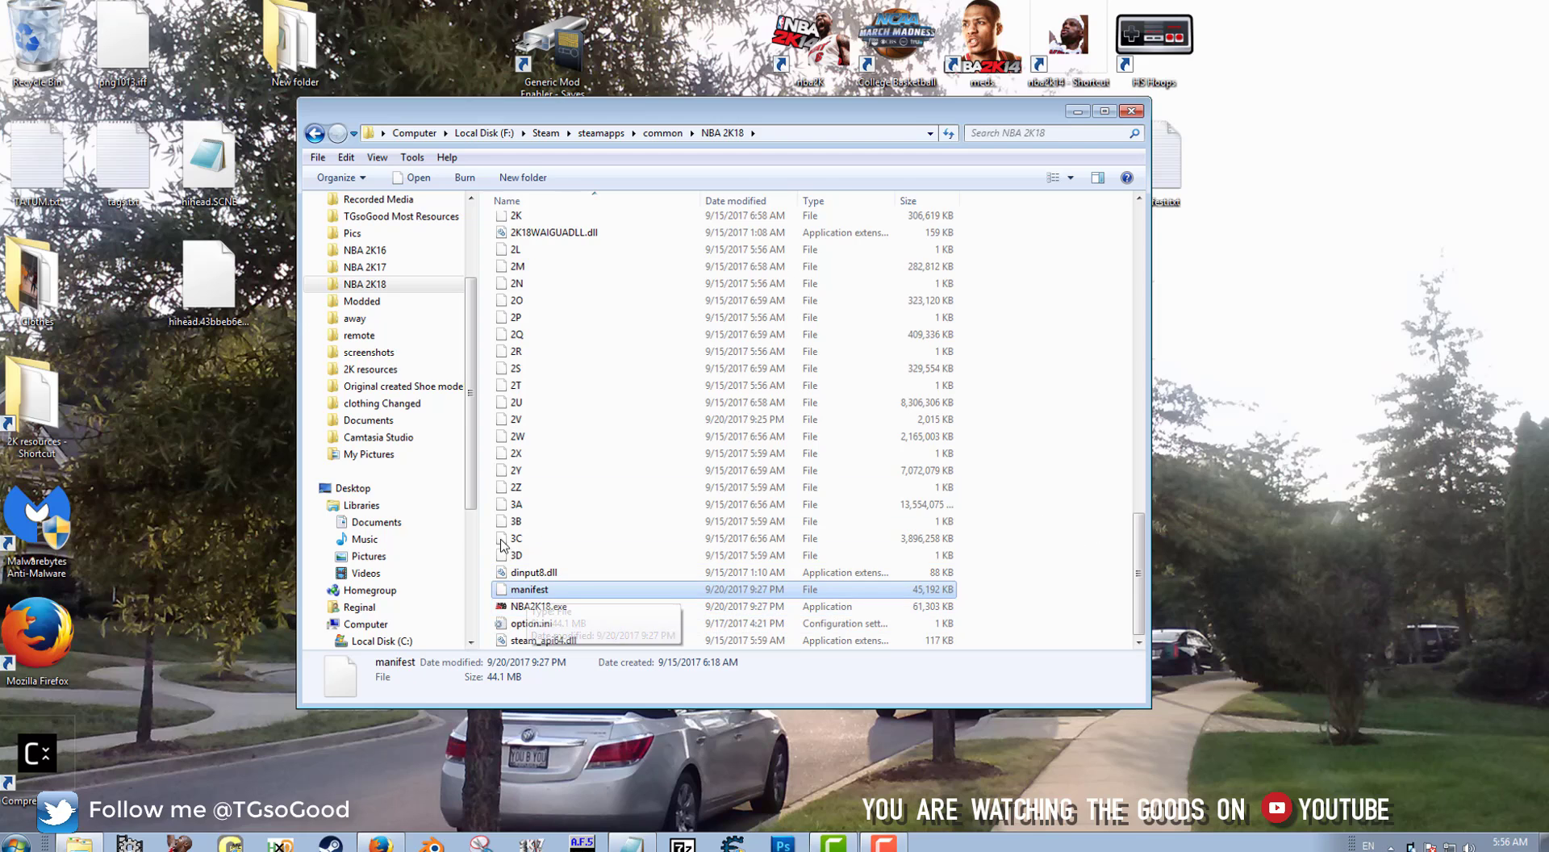
Copy the manifest file from the NBA 2K18 folder onto the desktop.
right_click(537, 597)
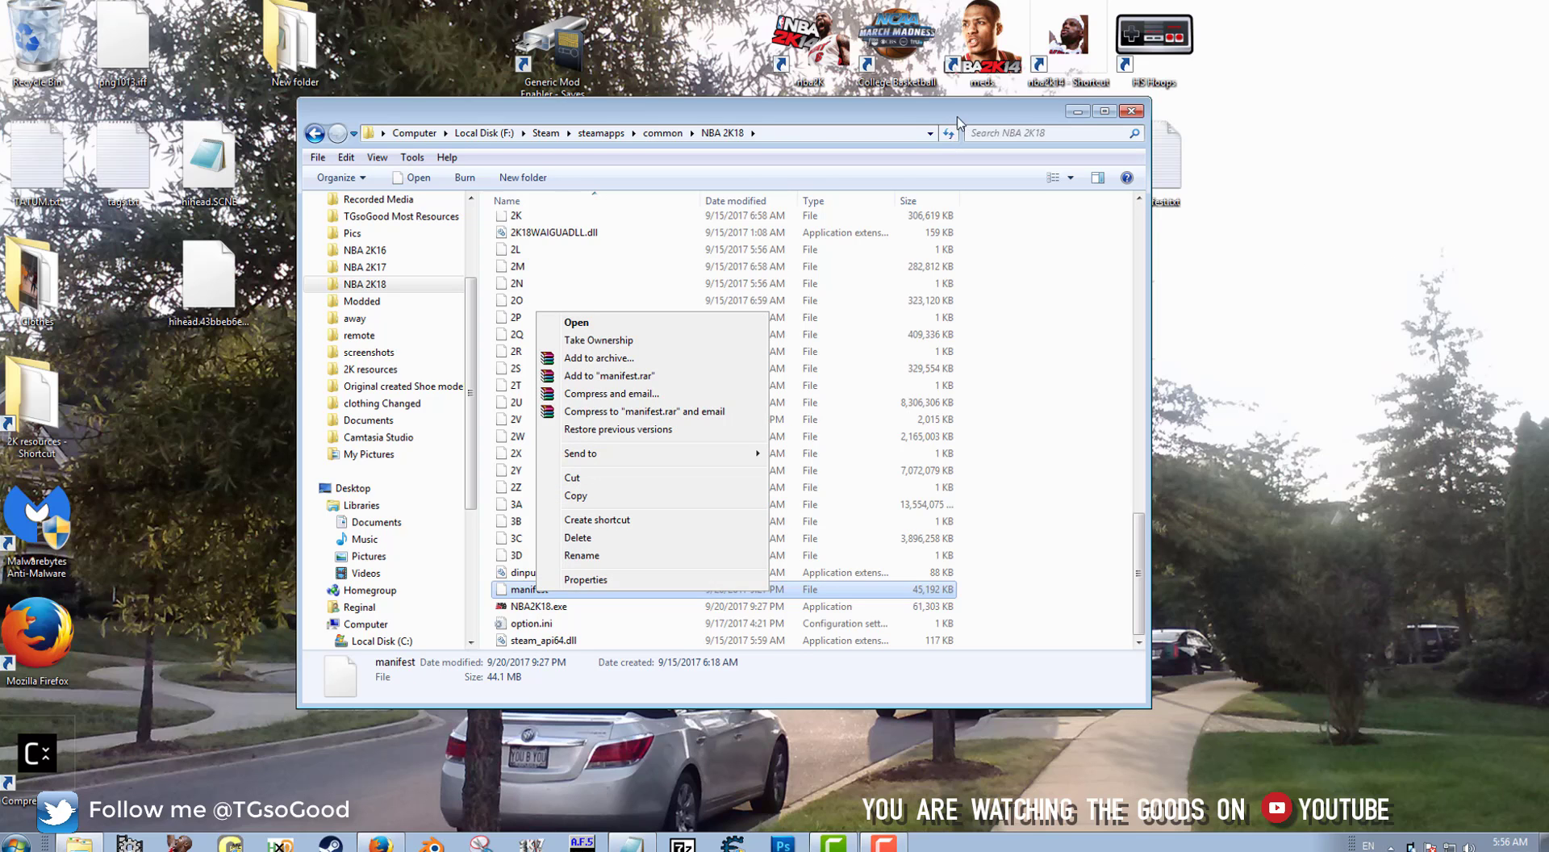
left_click_drag(960, 110, 851, 118)
left_click_drag(1179, 189, 1162, 310)
Rename the desktop copy to manifest.txt by adding the .txt extension.
right_click(1162, 310)
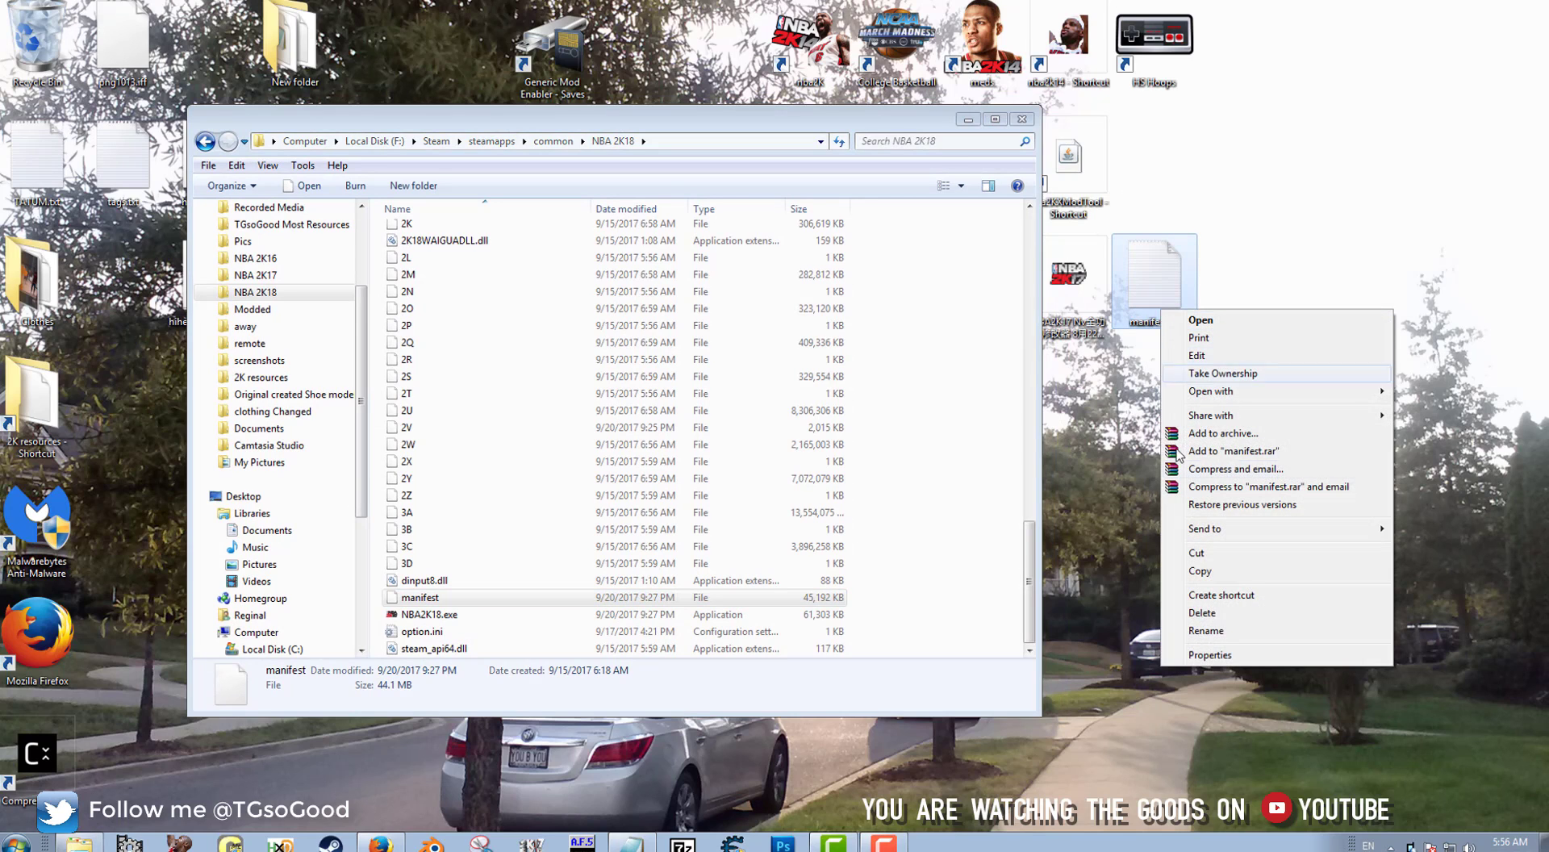
left_click(1205, 630)
left_click(1168, 322)
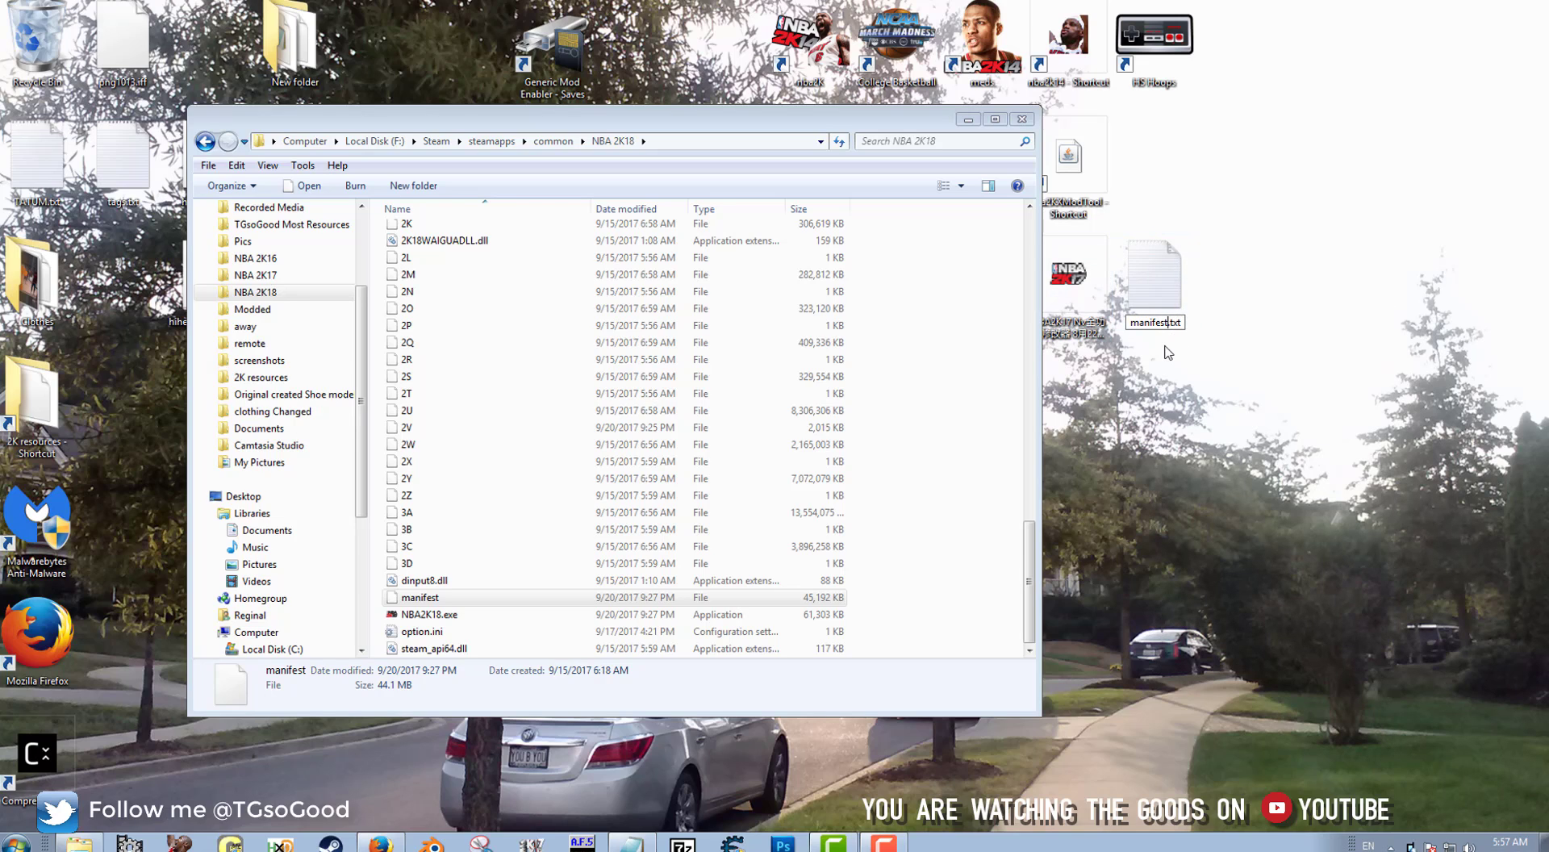
key("Return")
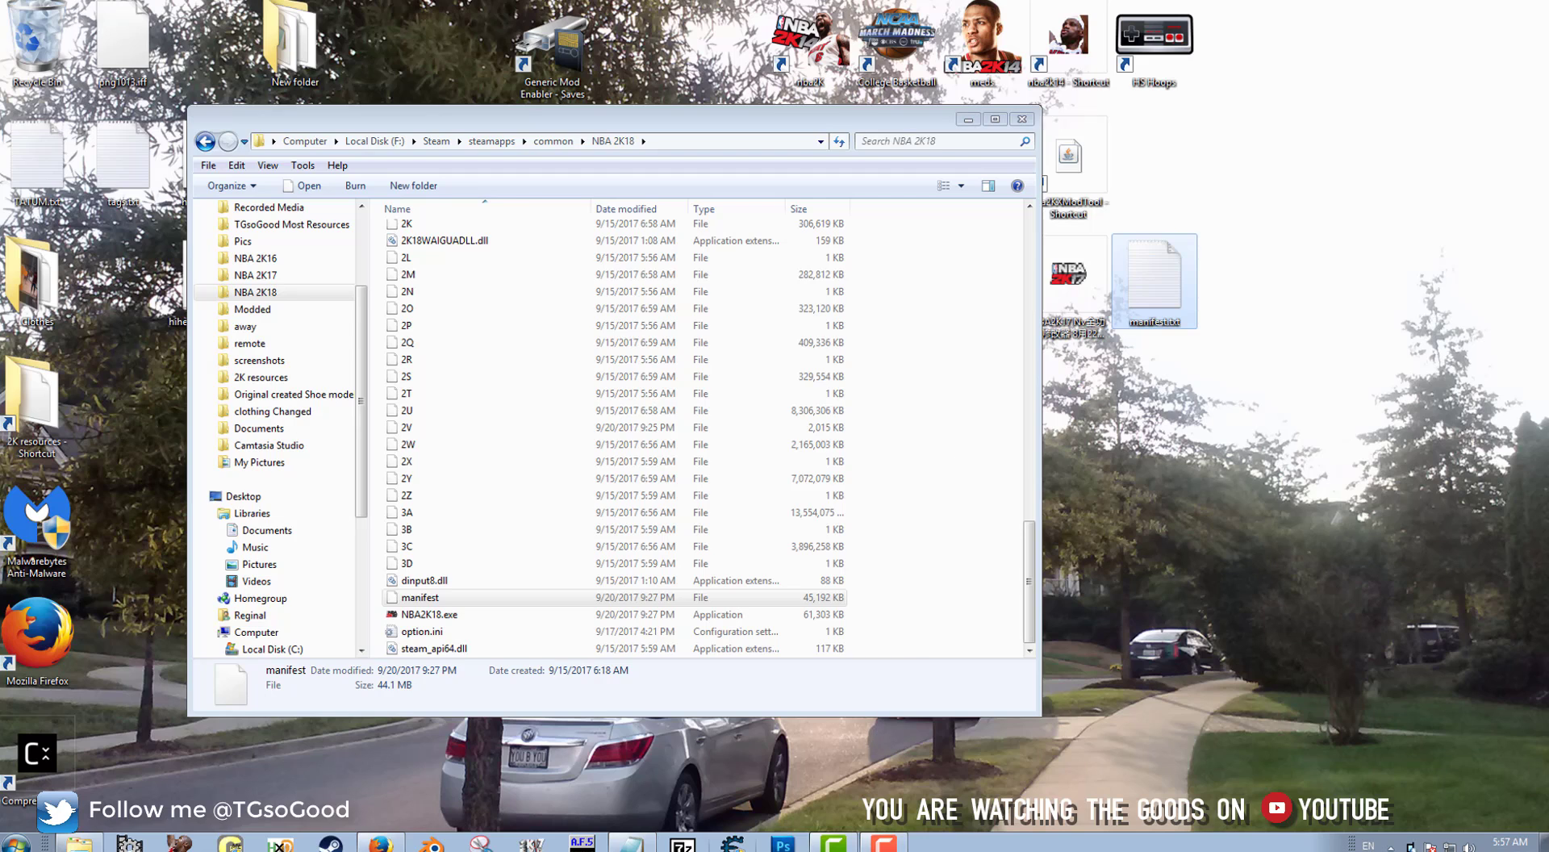
Bring manifest.txt to the front and check Word Wrap in a new blank Notepad window.
mouse_move(630, 843)
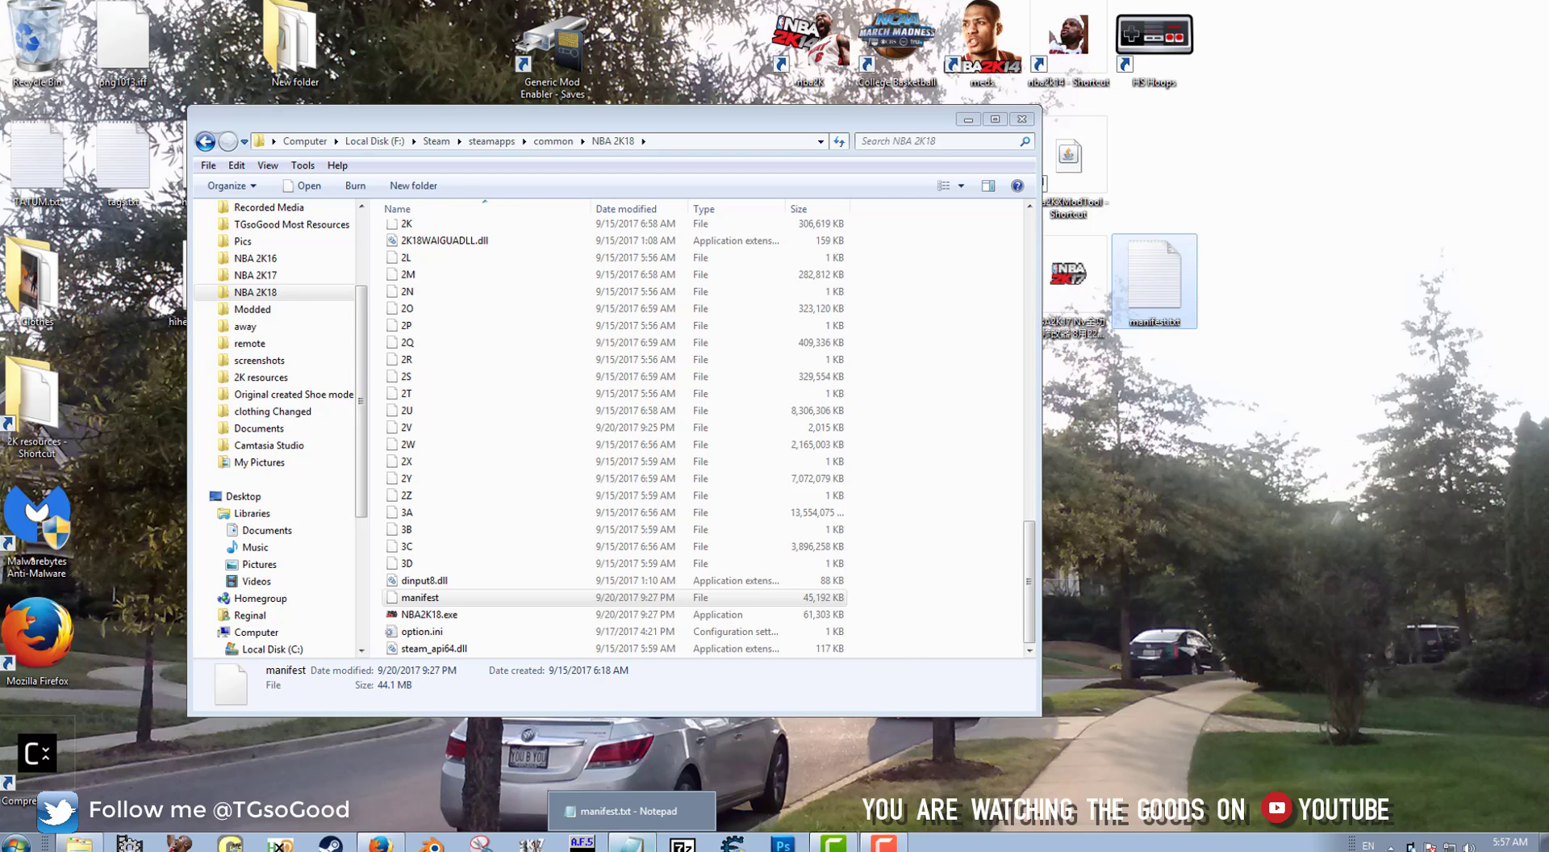
left_click(631, 811)
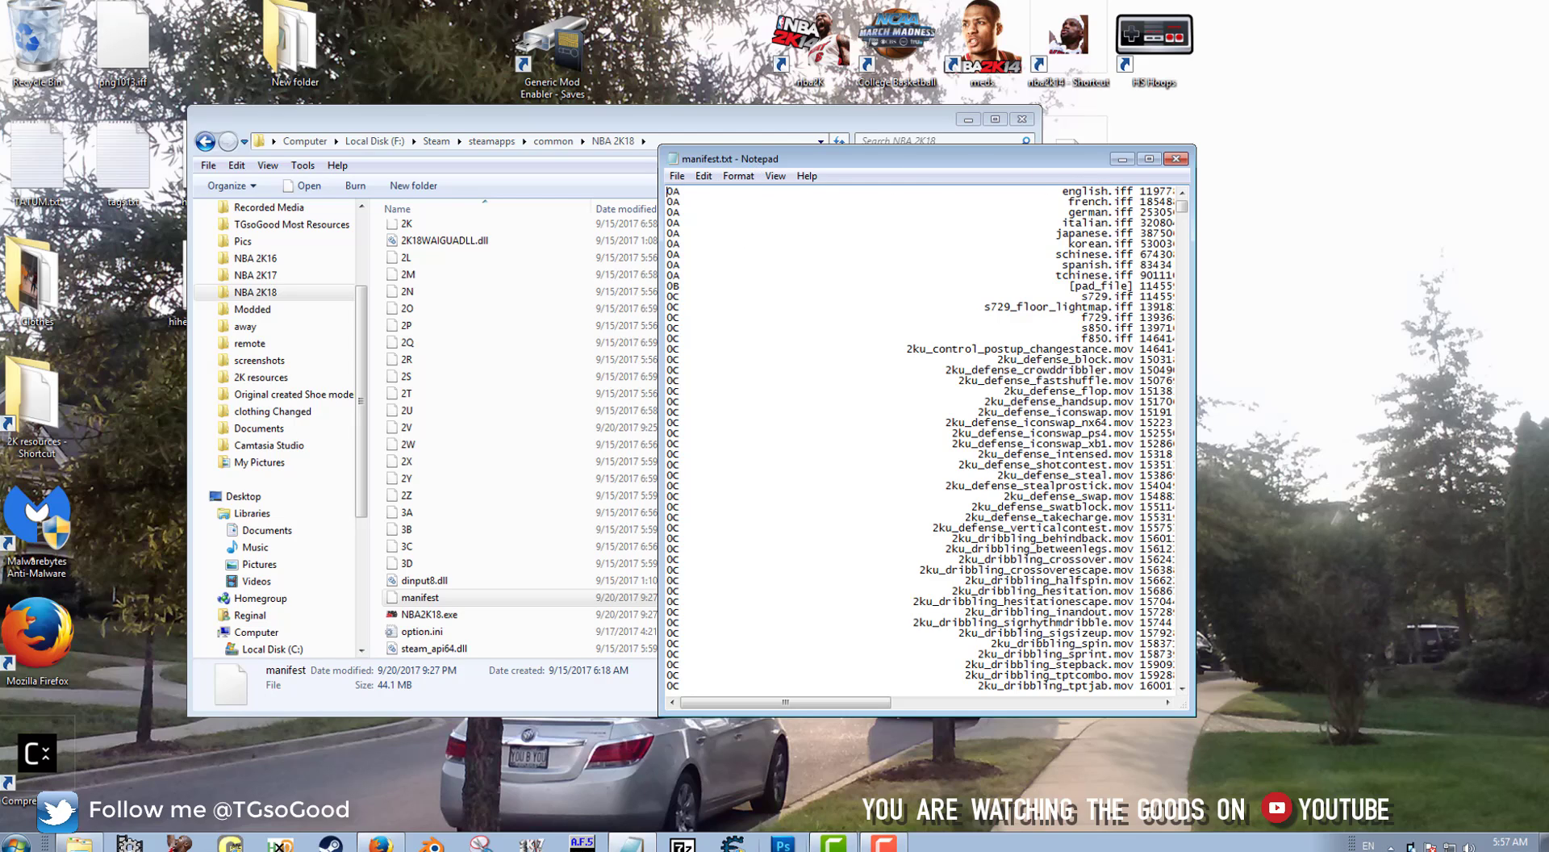
right_click(632, 844)
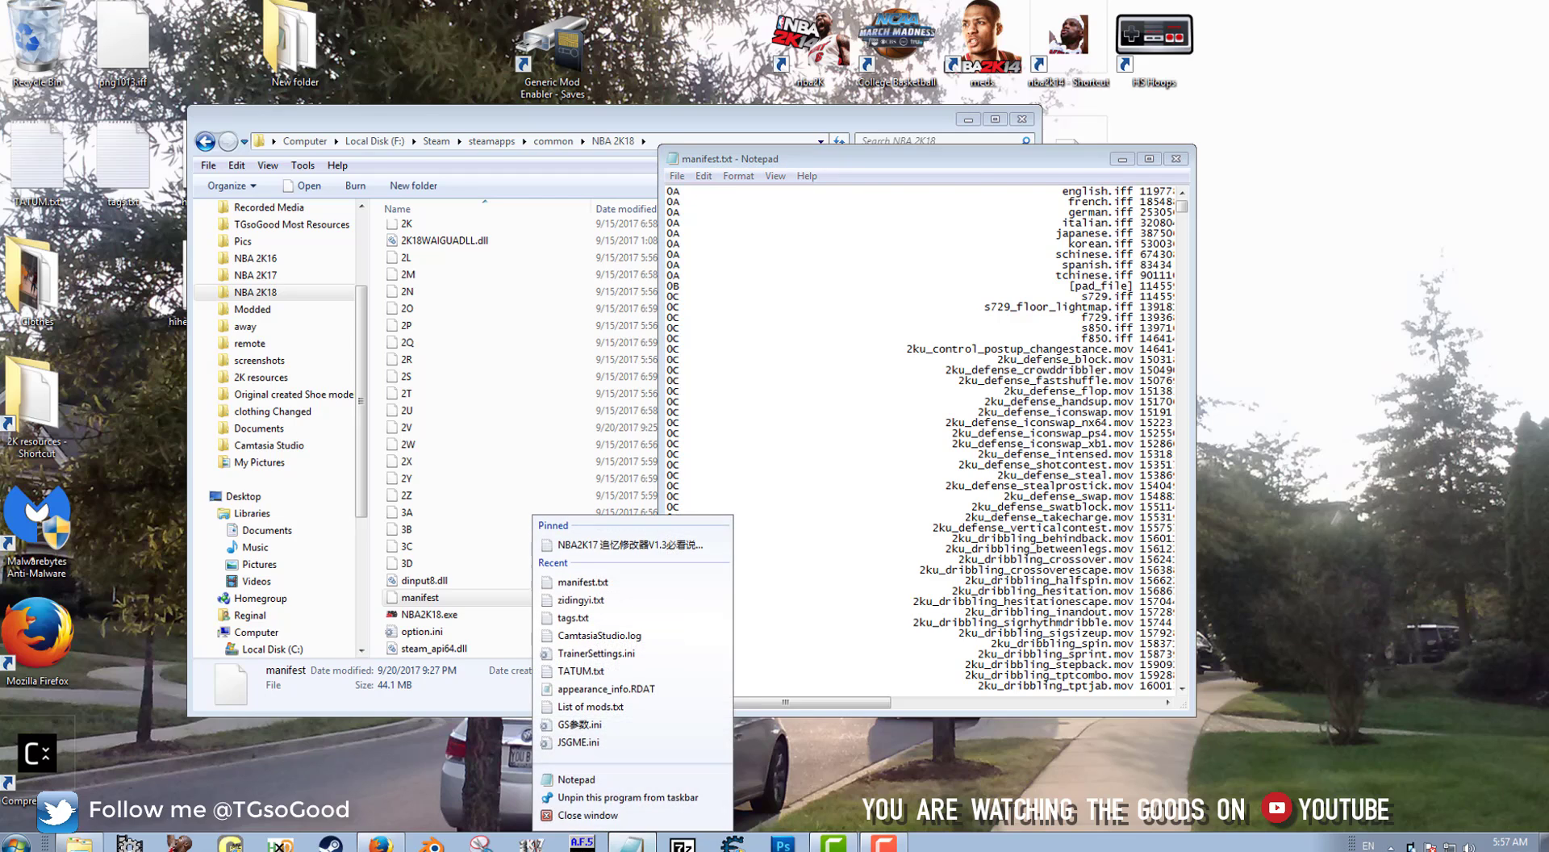
left_click(642, 779)
left_click(519, 97)
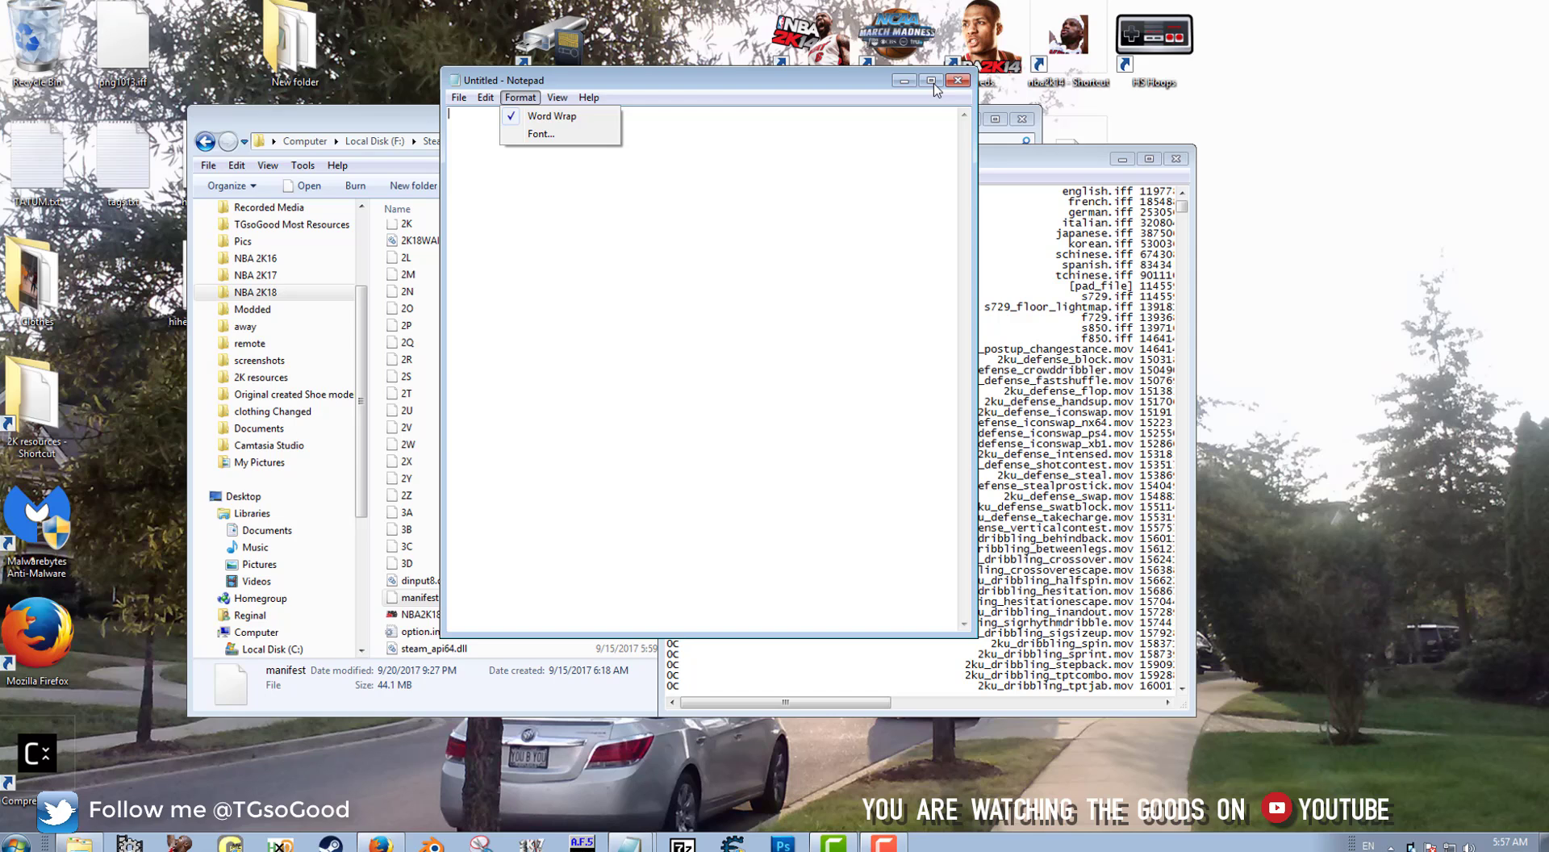
Close the blank Notepad window and save manifest.txt with File > Save.
left_click(958, 81)
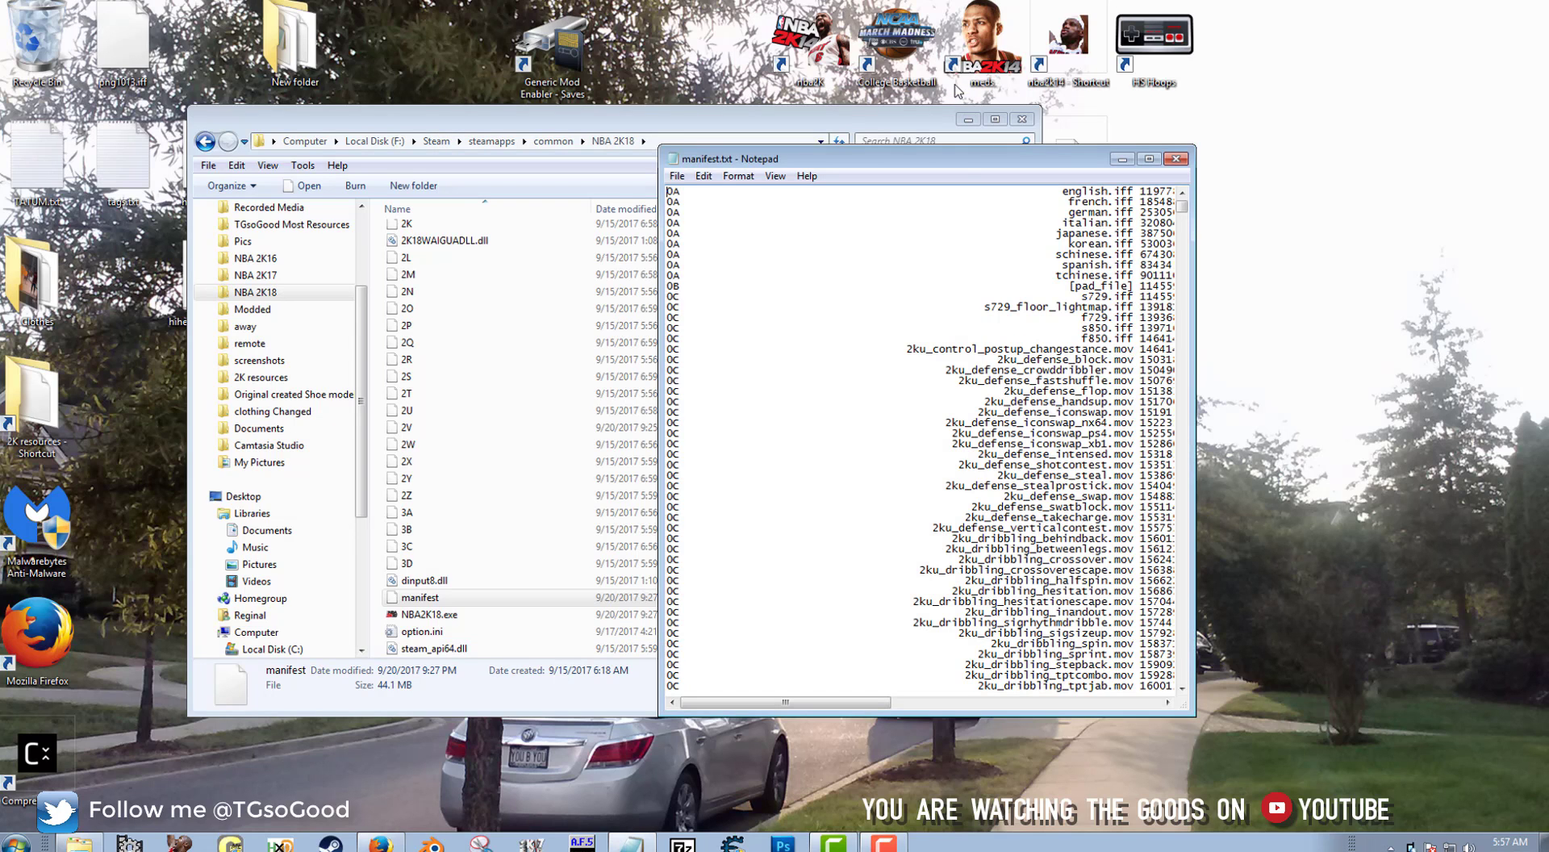
left_click(677, 177)
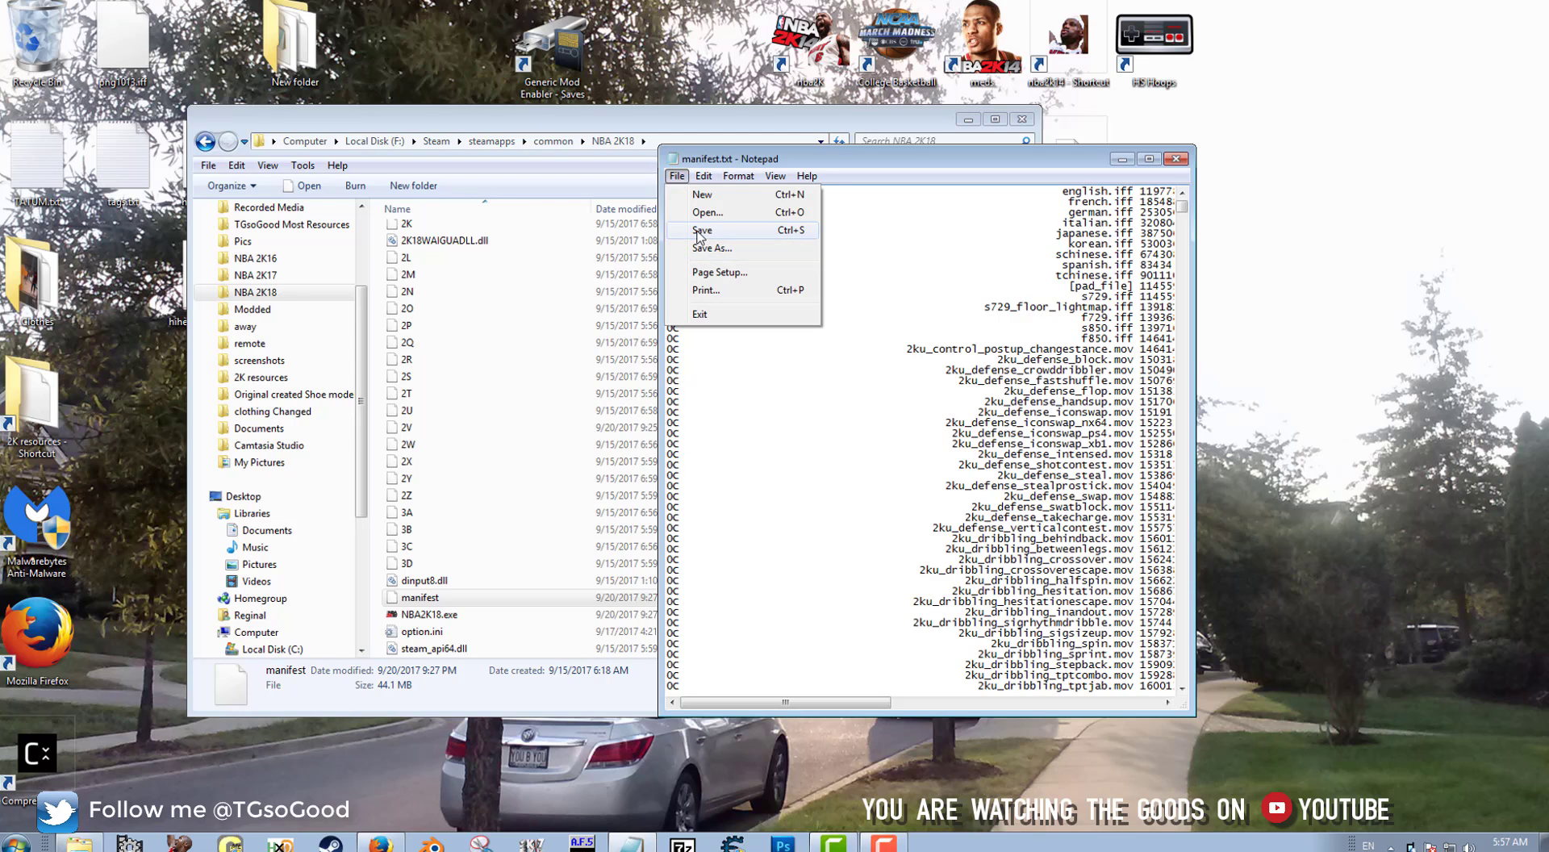
left_click(699, 232)
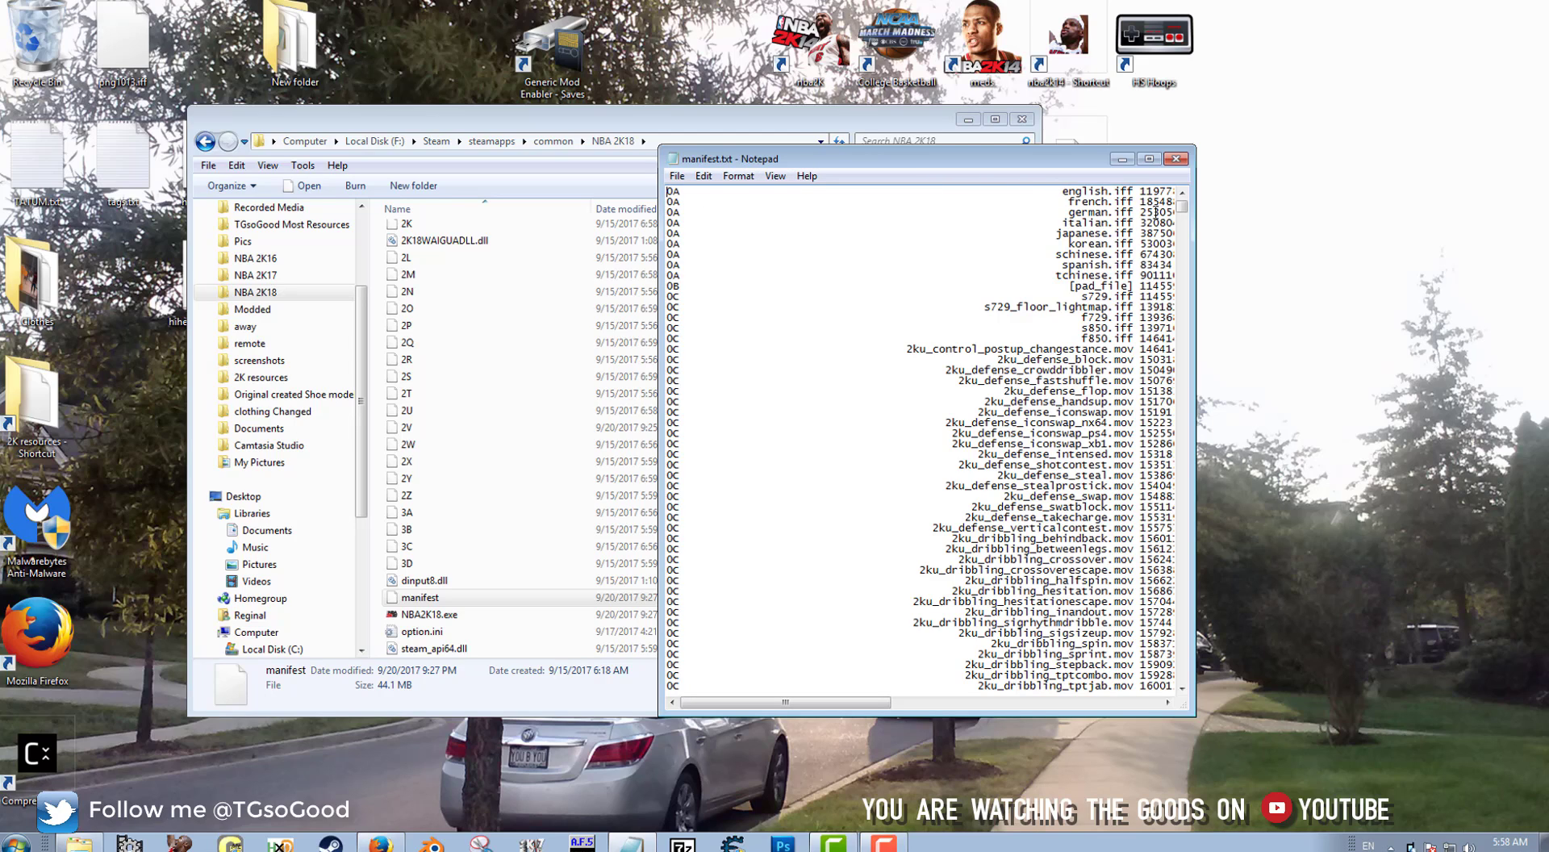
left_click_drag(1182, 205, 1184, 213)
left_click_drag(687, 201, 667, 201)
left_click_drag(682, 212, 663, 224)
key("ctrl+End")
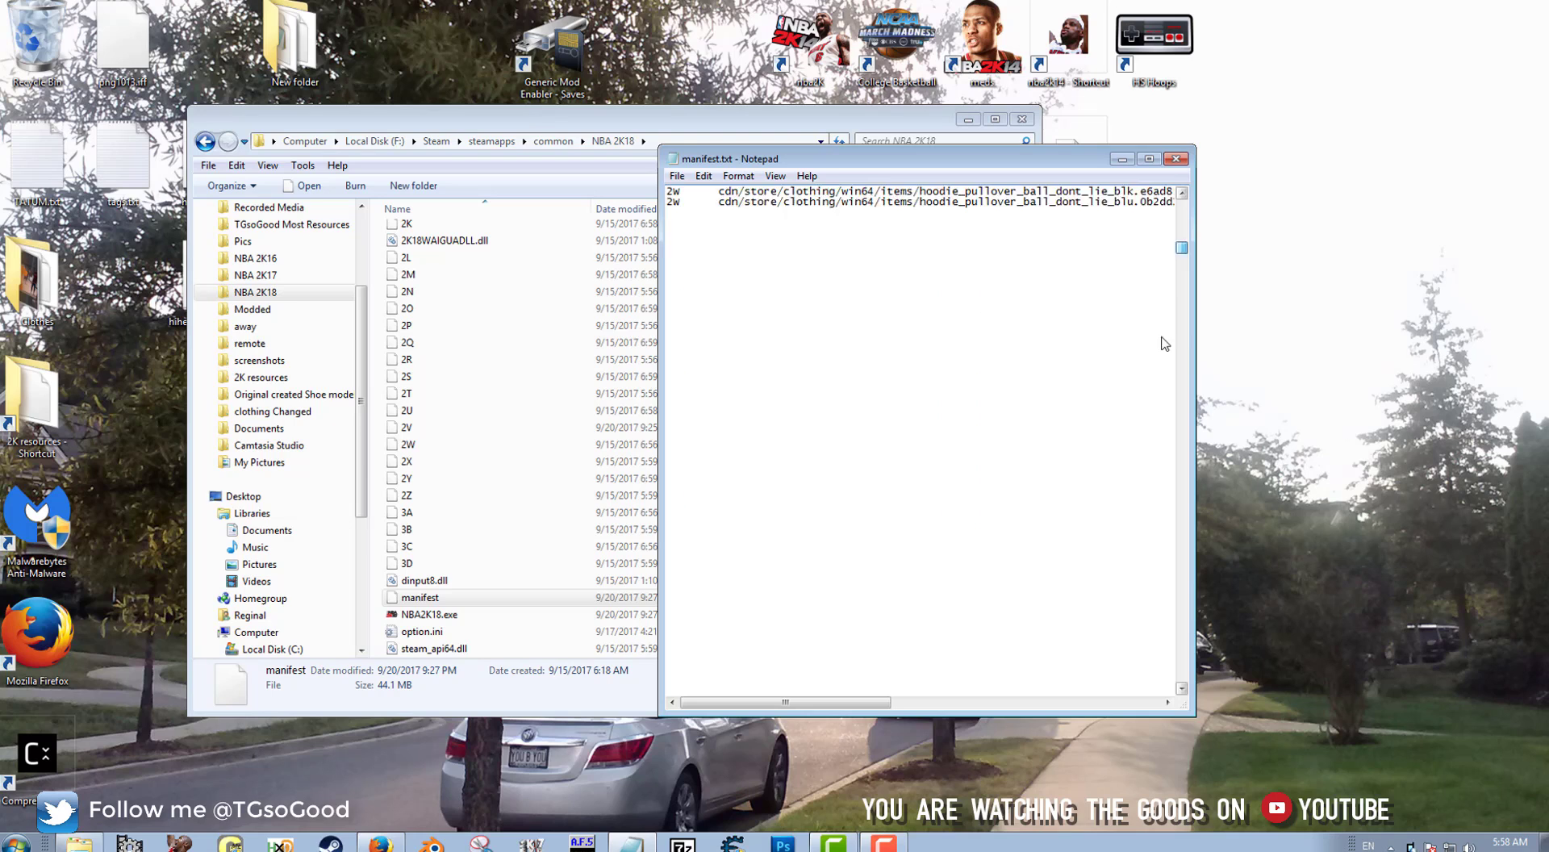
left_click_drag(681, 423, 666, 423)
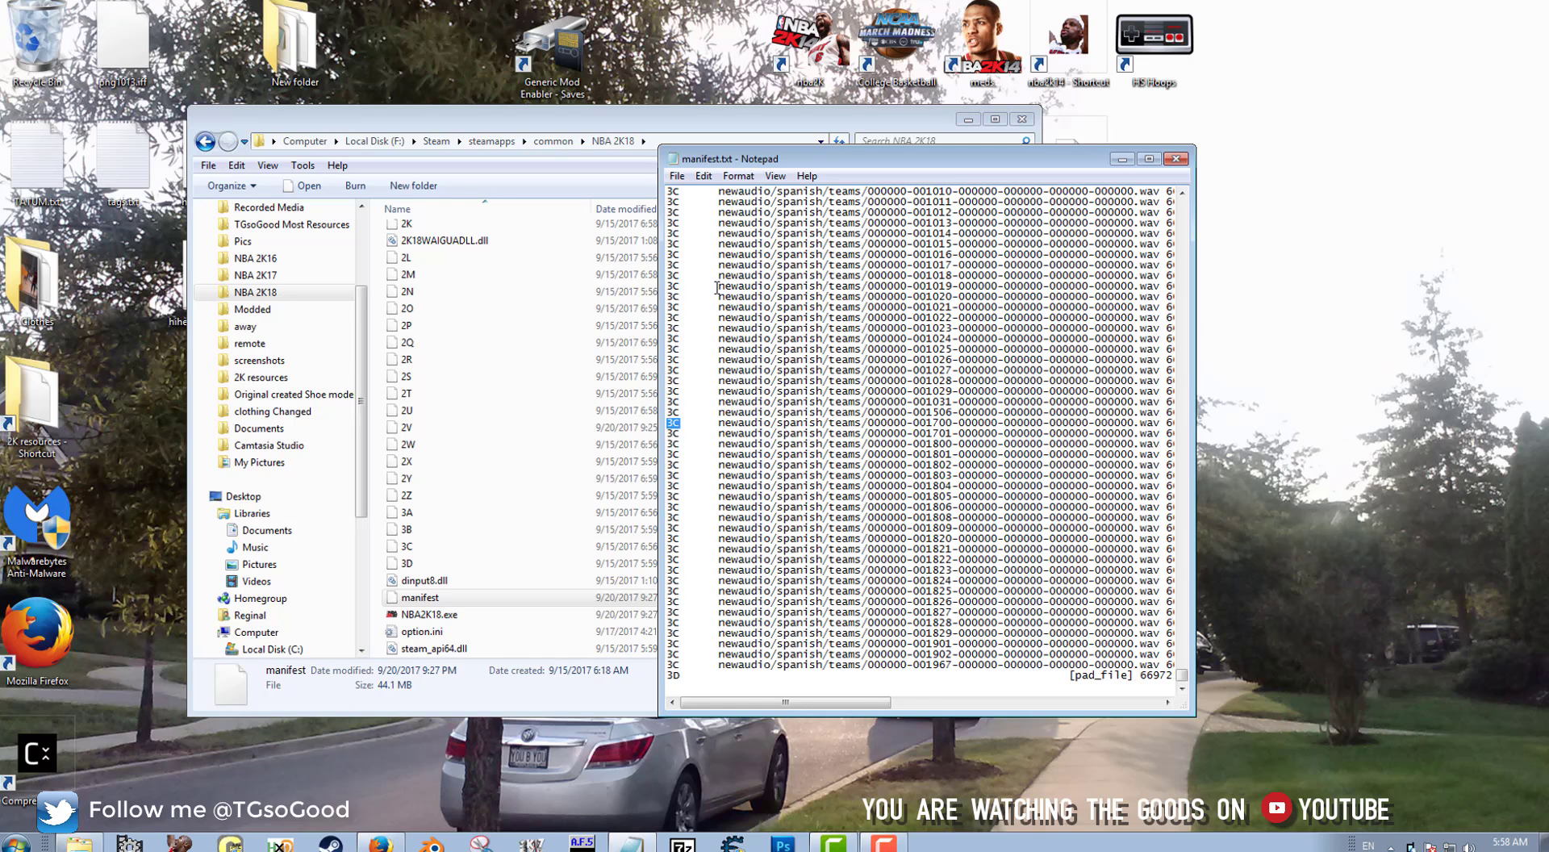
mouse_move(717, 288)
left_mouse_down()
mouse_move(1174, 288)
mouse_move(956, 287)
left_mouse_up()
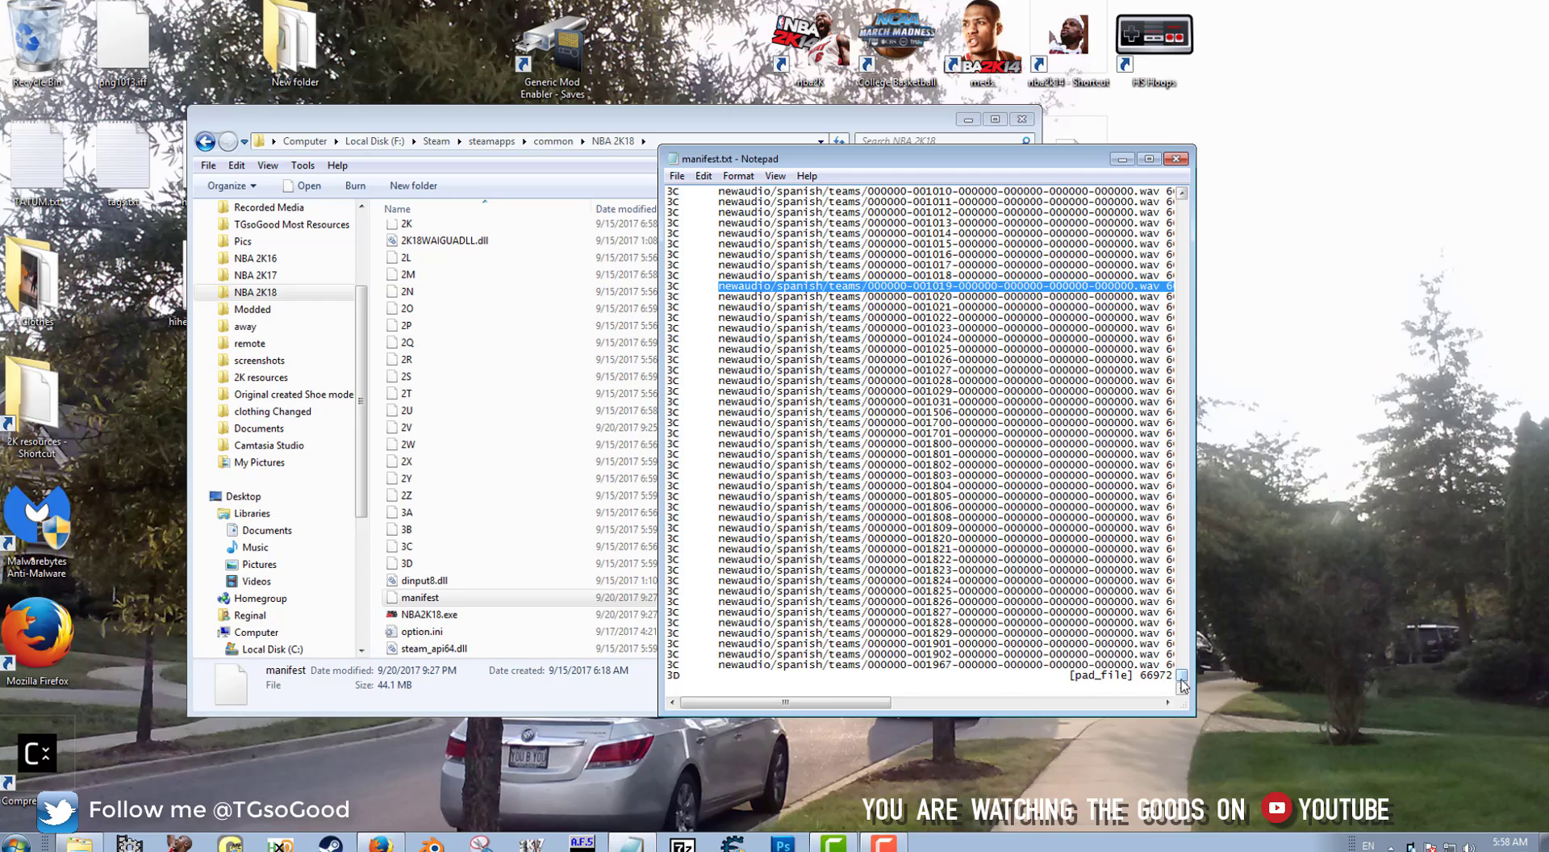
mouse_move(1182, 682)
left_mouse_down()
mouse_move(1195, 216)
mouse_move(1196, 229)
left_mouse_up()
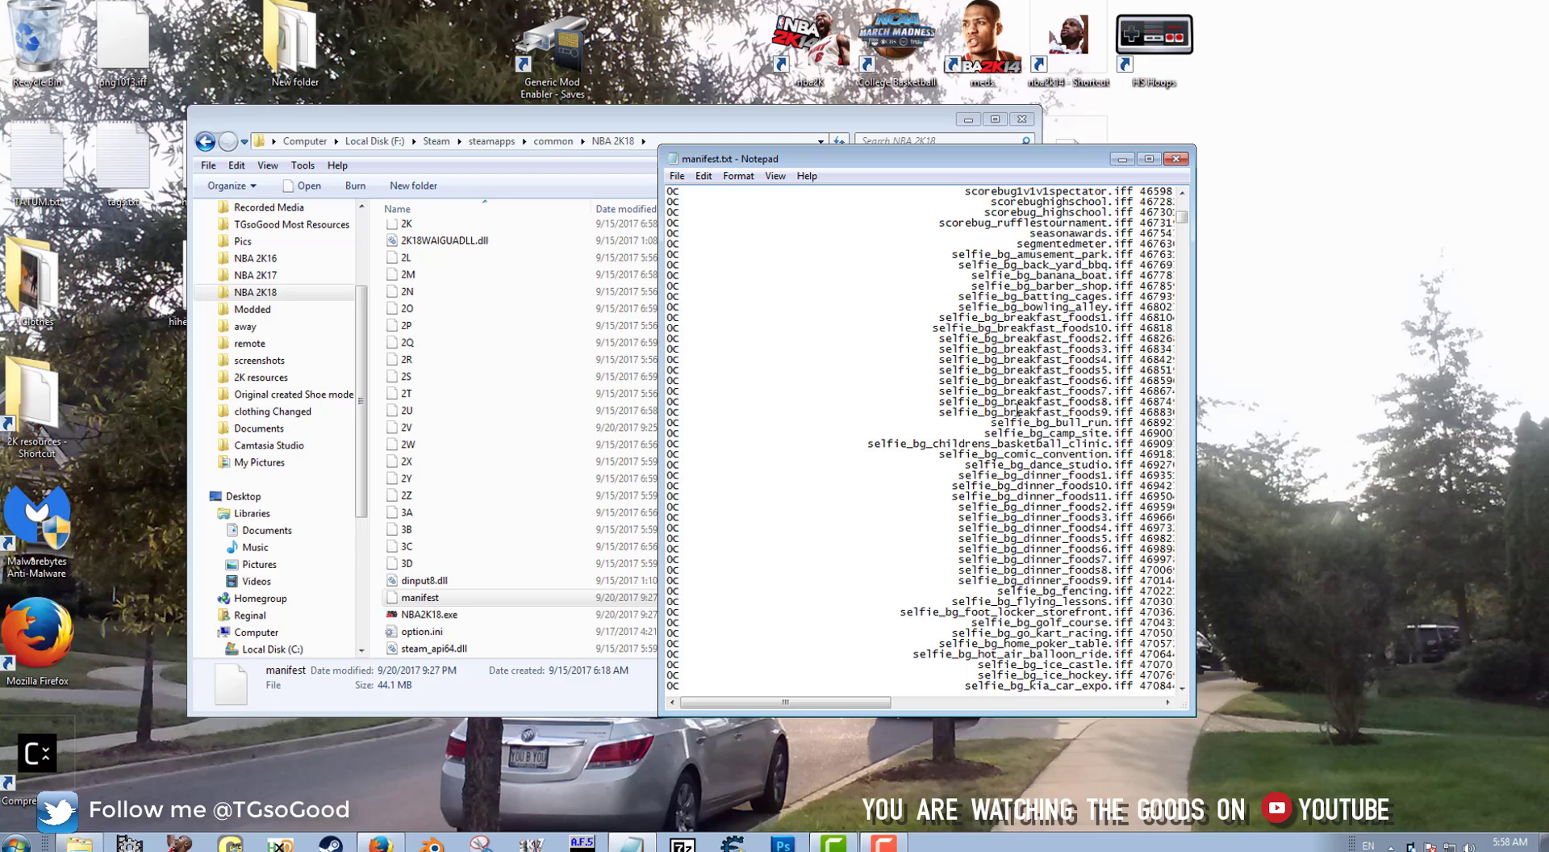
Search the manifest upward for 'shoe' to land on the shoes/shoe_fe .iff entries.
key("ctrl+f")
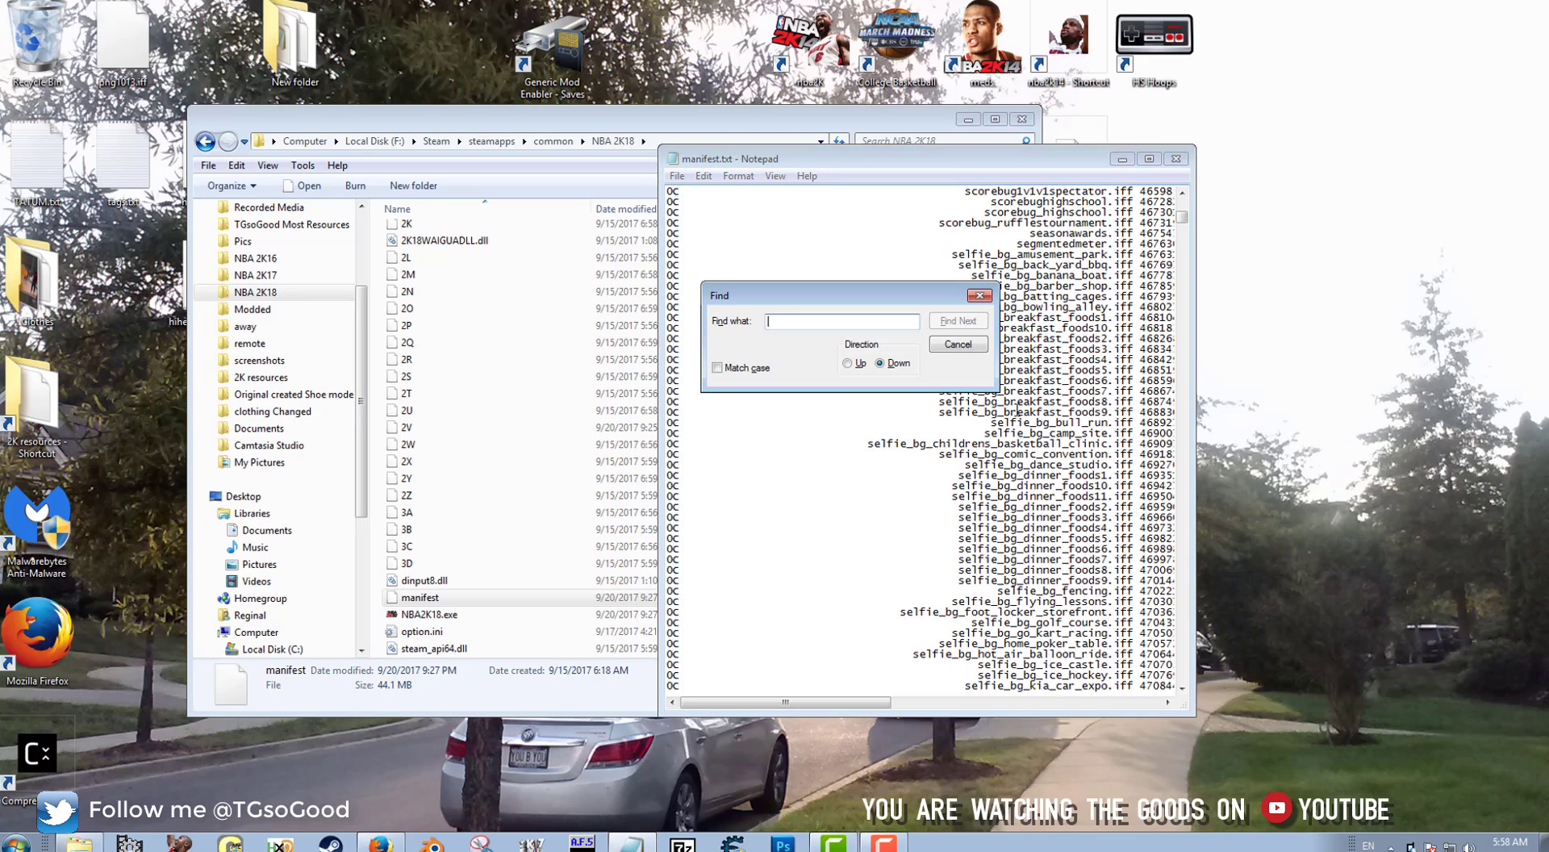
type("shoe")
key("Return")
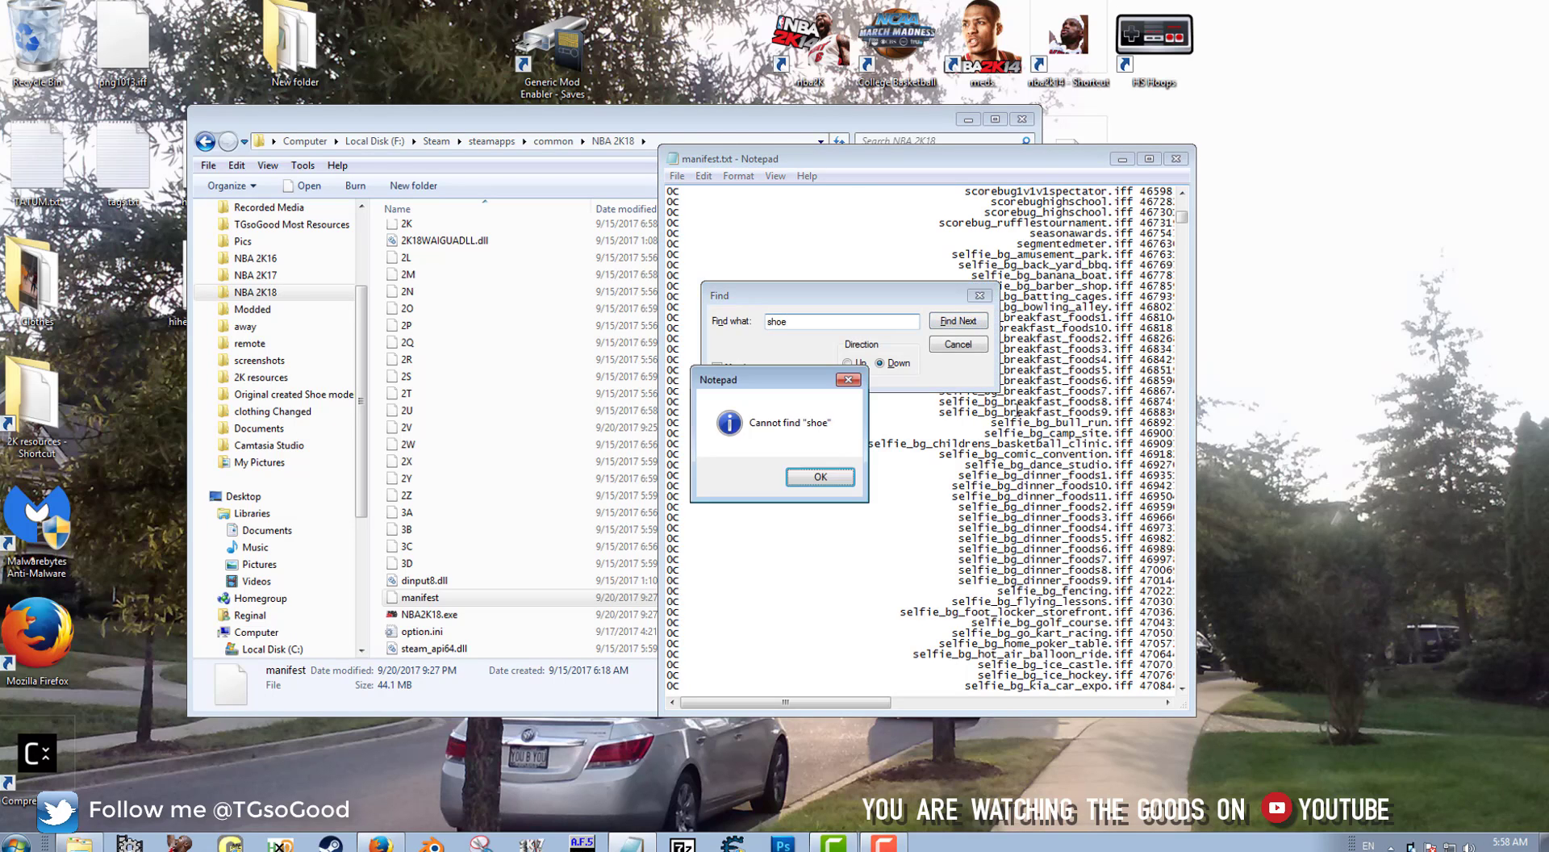
key("Return")
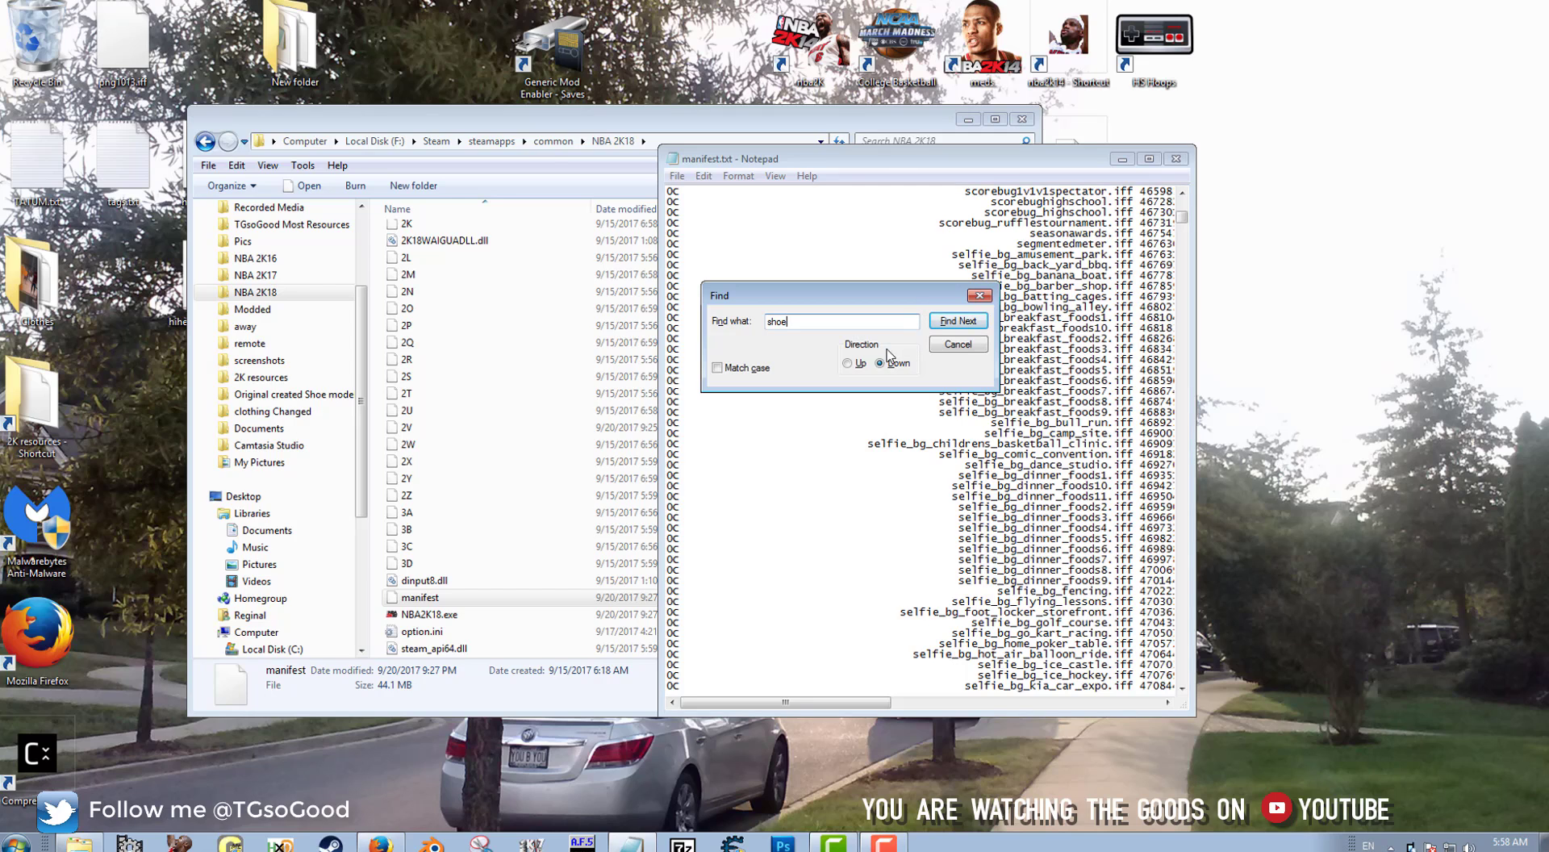
left_click(847, 363)
left_click(960, 321)
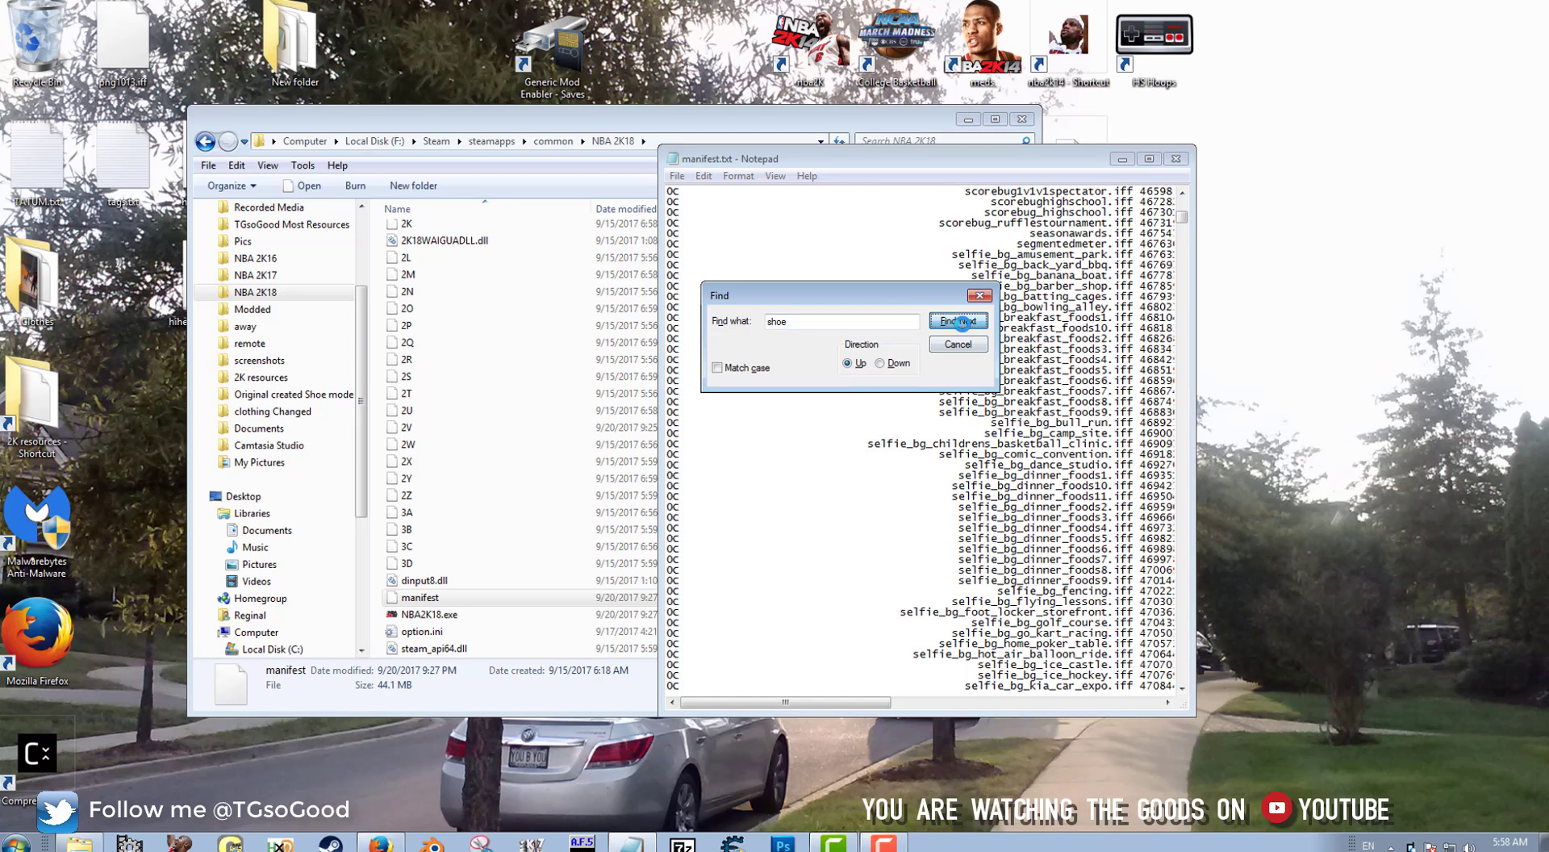
left_click(1062, 610)
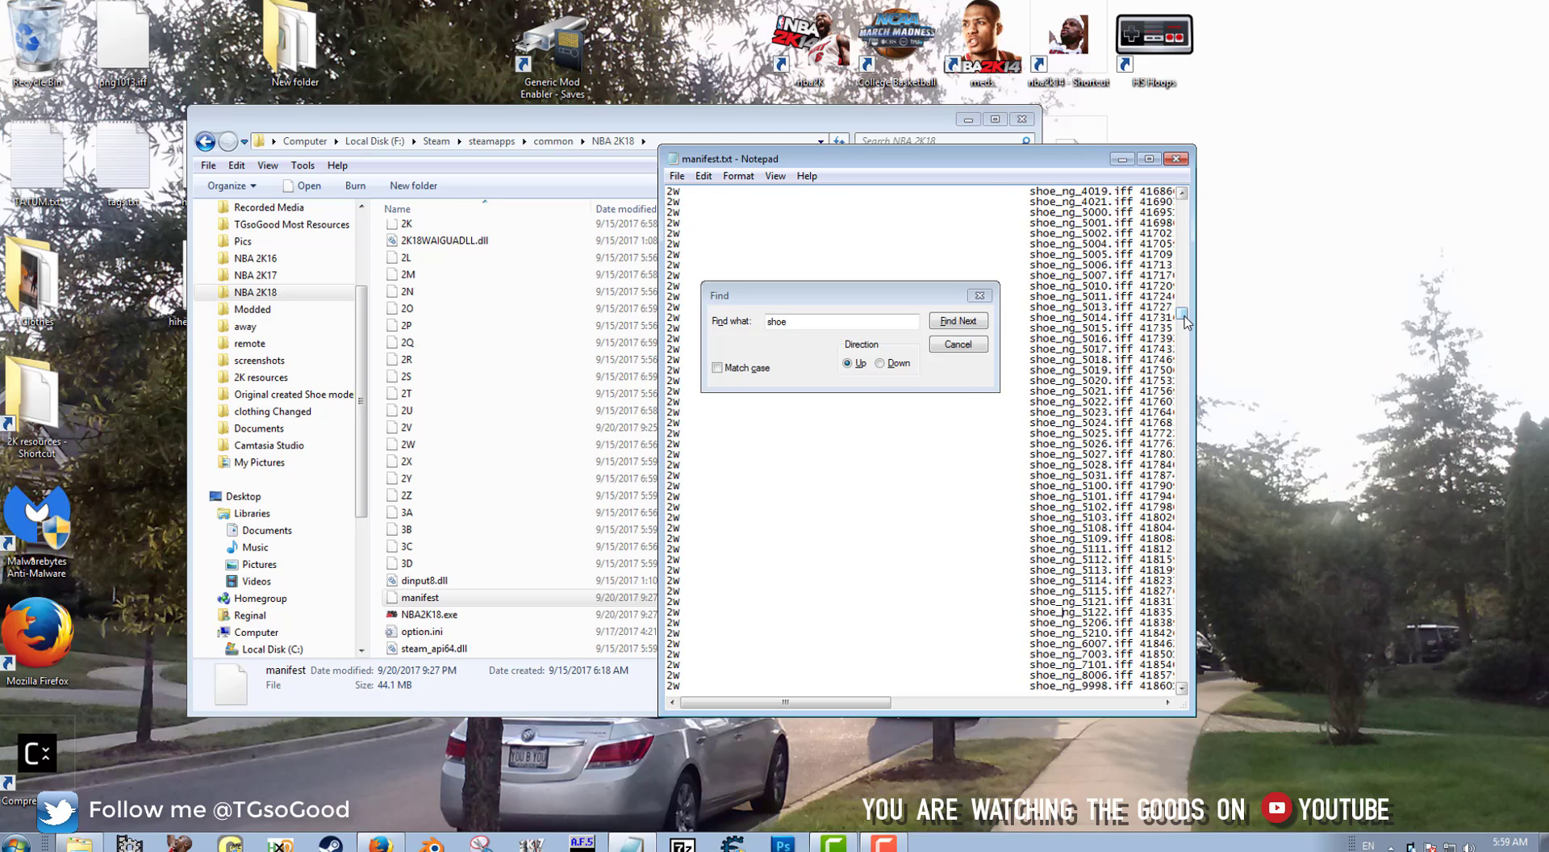
left_click_drag(1183, 316, 1184, 313)
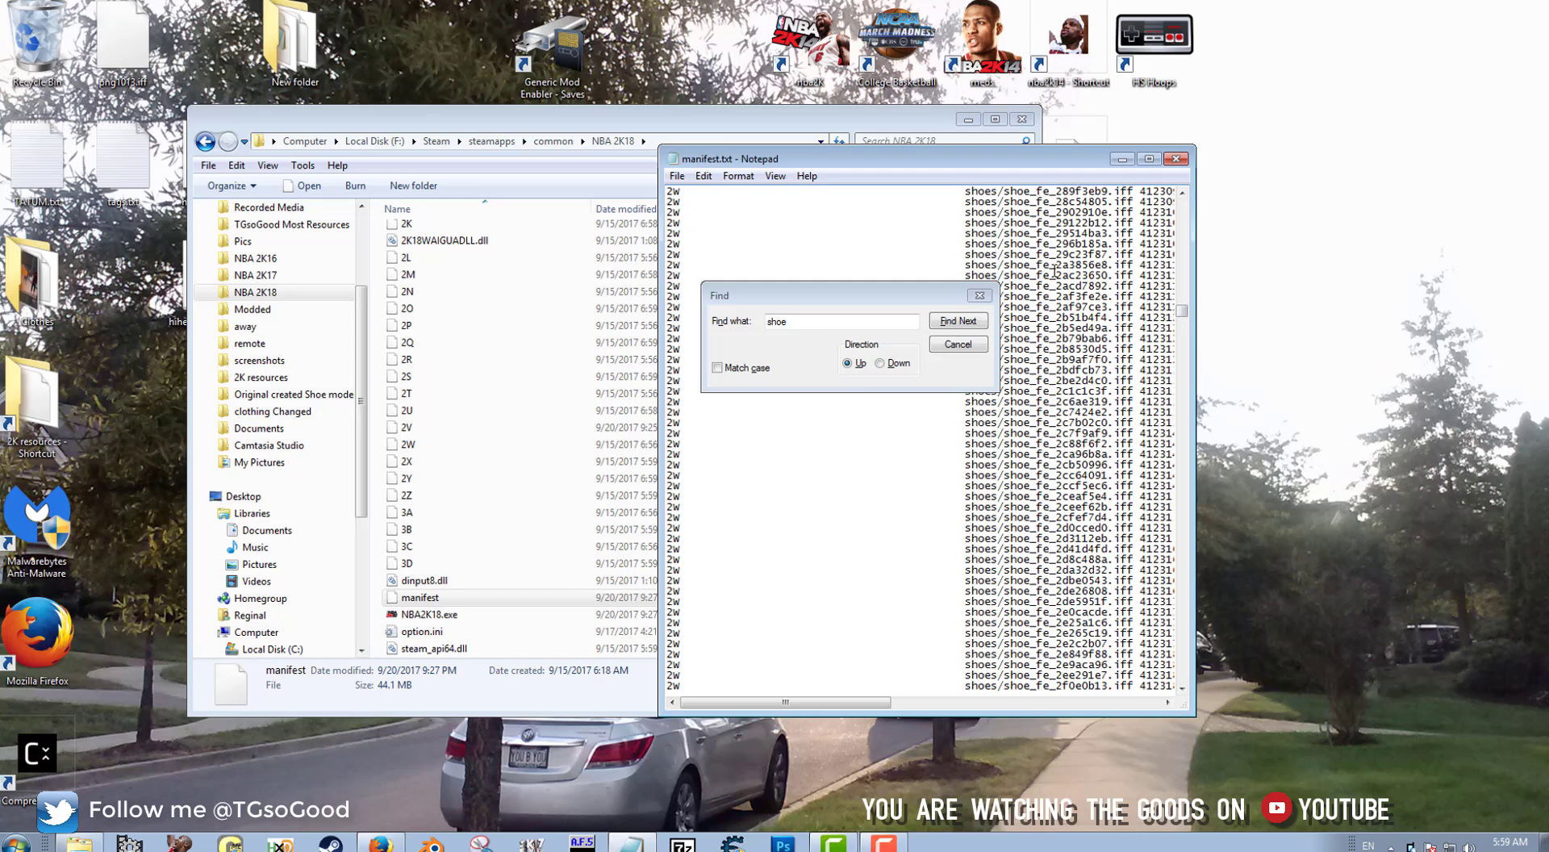
left_click(961, 350)
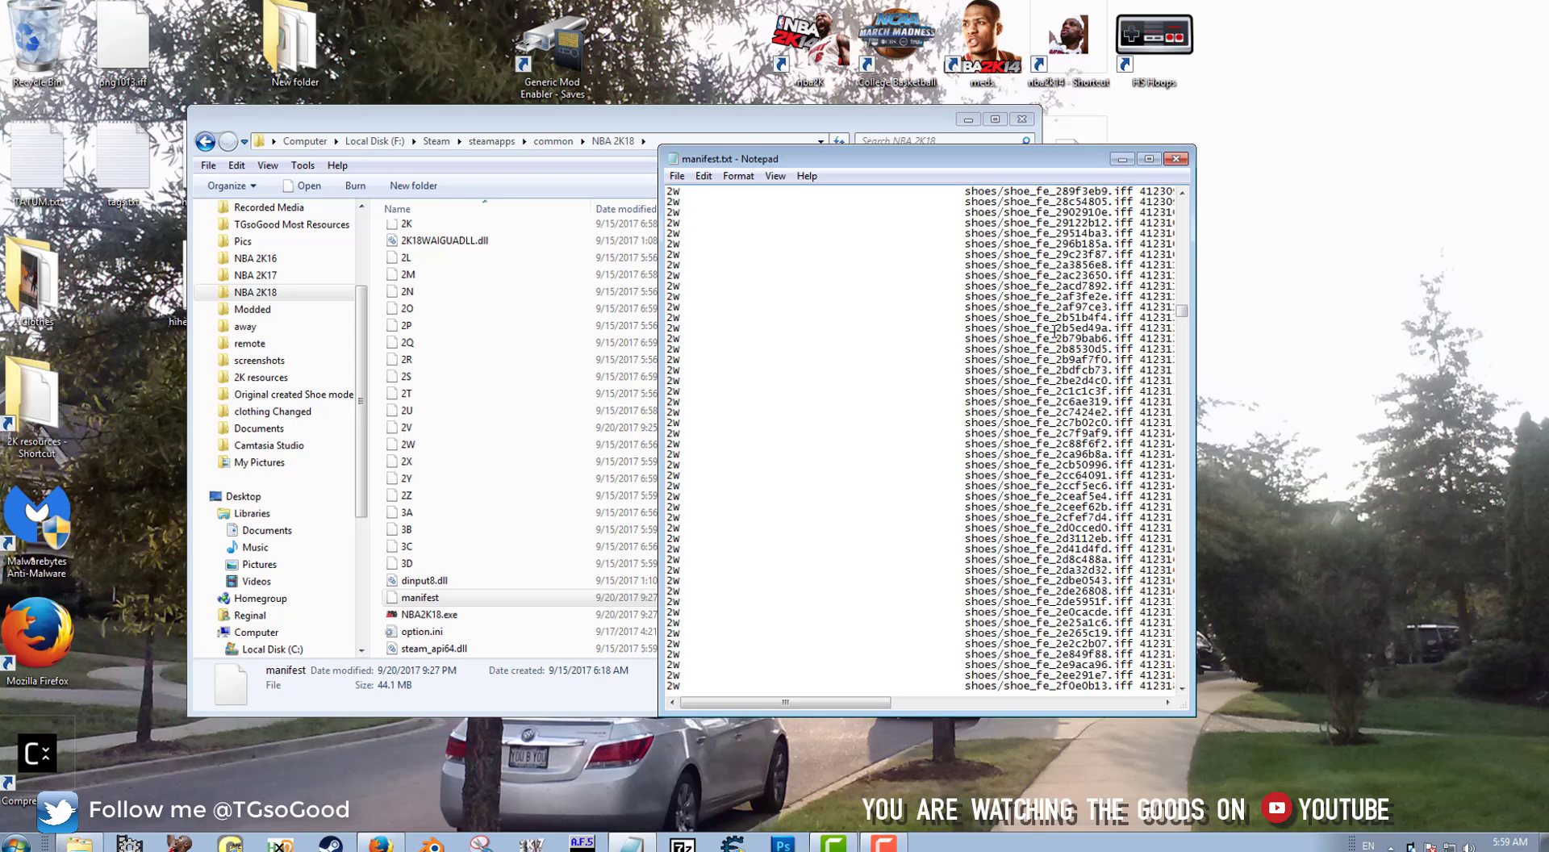
Select one whole shoes/shoe_fe entry line under archive code 2W.
left_click_drag(972, 340, 1070, 331)
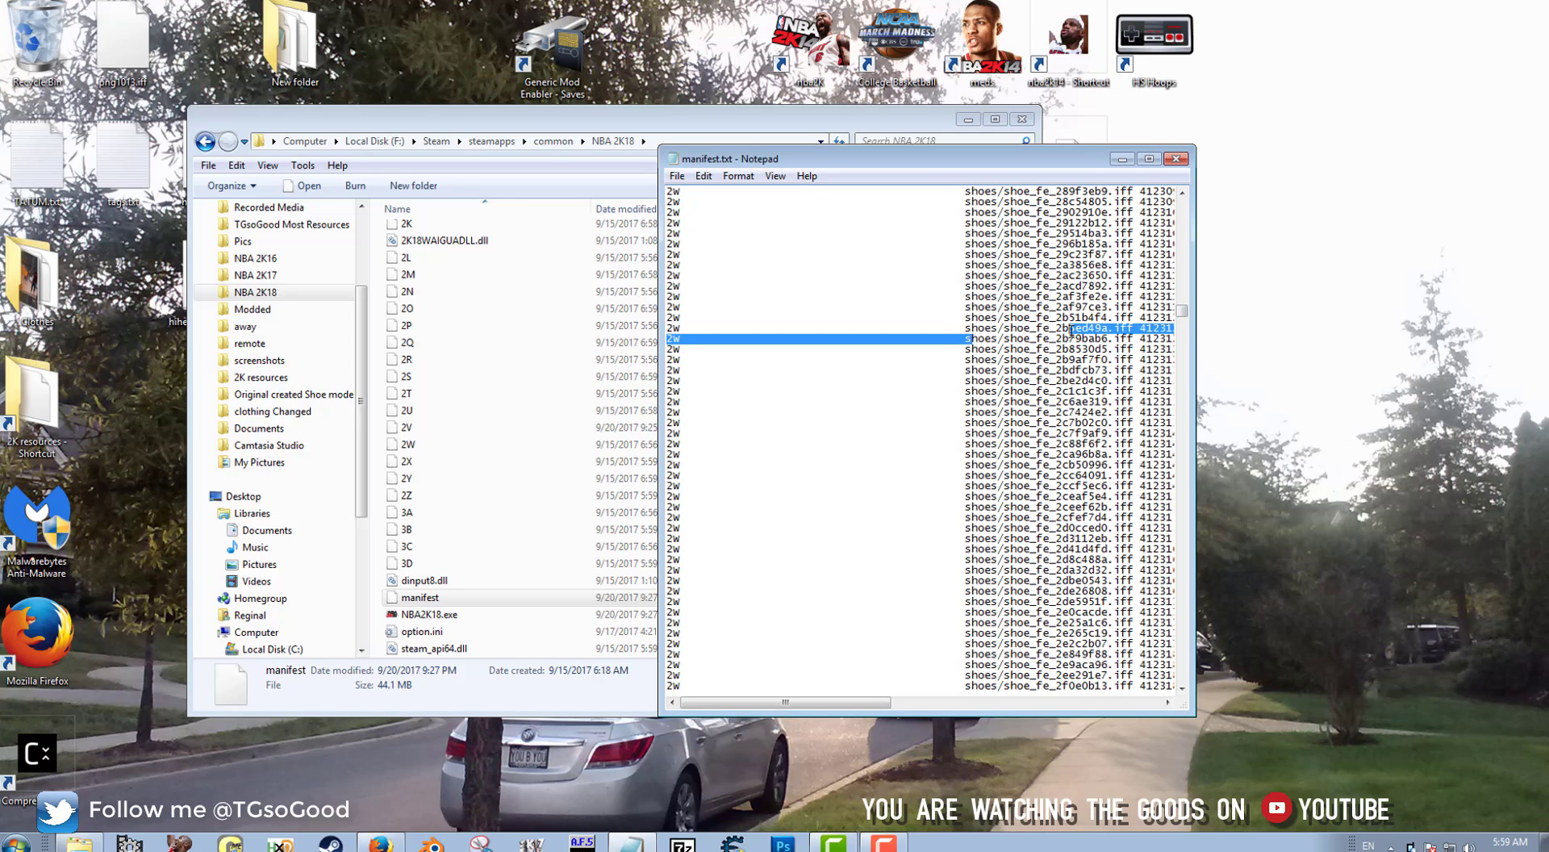
left_click(1084, 328)
left_click_drag(667, 316, 668, 328)
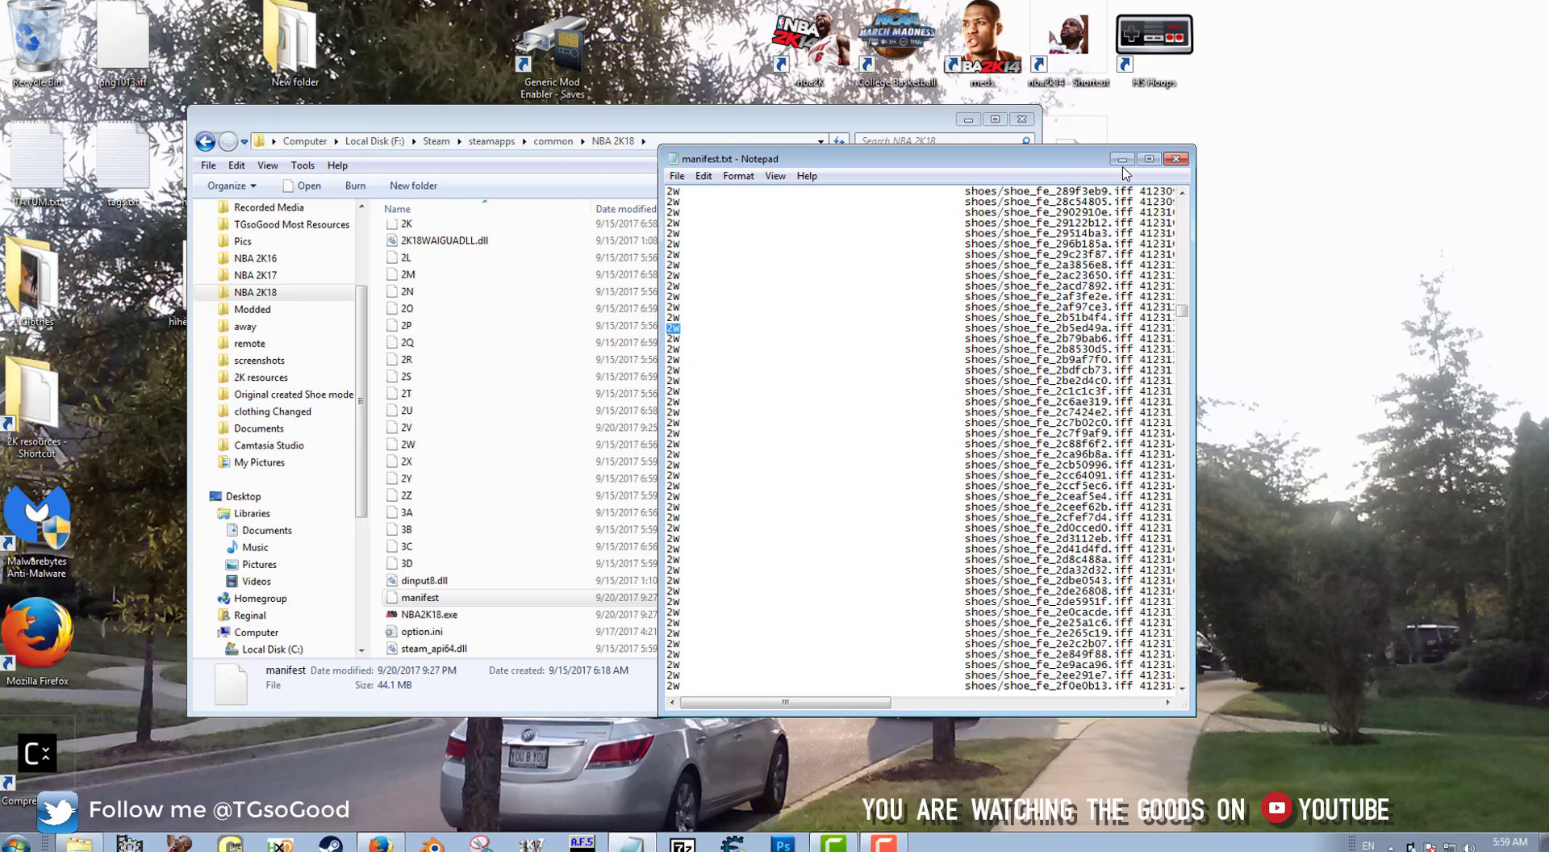
Minimize the folder window and launch NBA 2K17 Explorer from its desktop shortcut.
left_click(959, 125)
left_click_drag(1051, 167, 1298, 163)
left_click(831, 284)
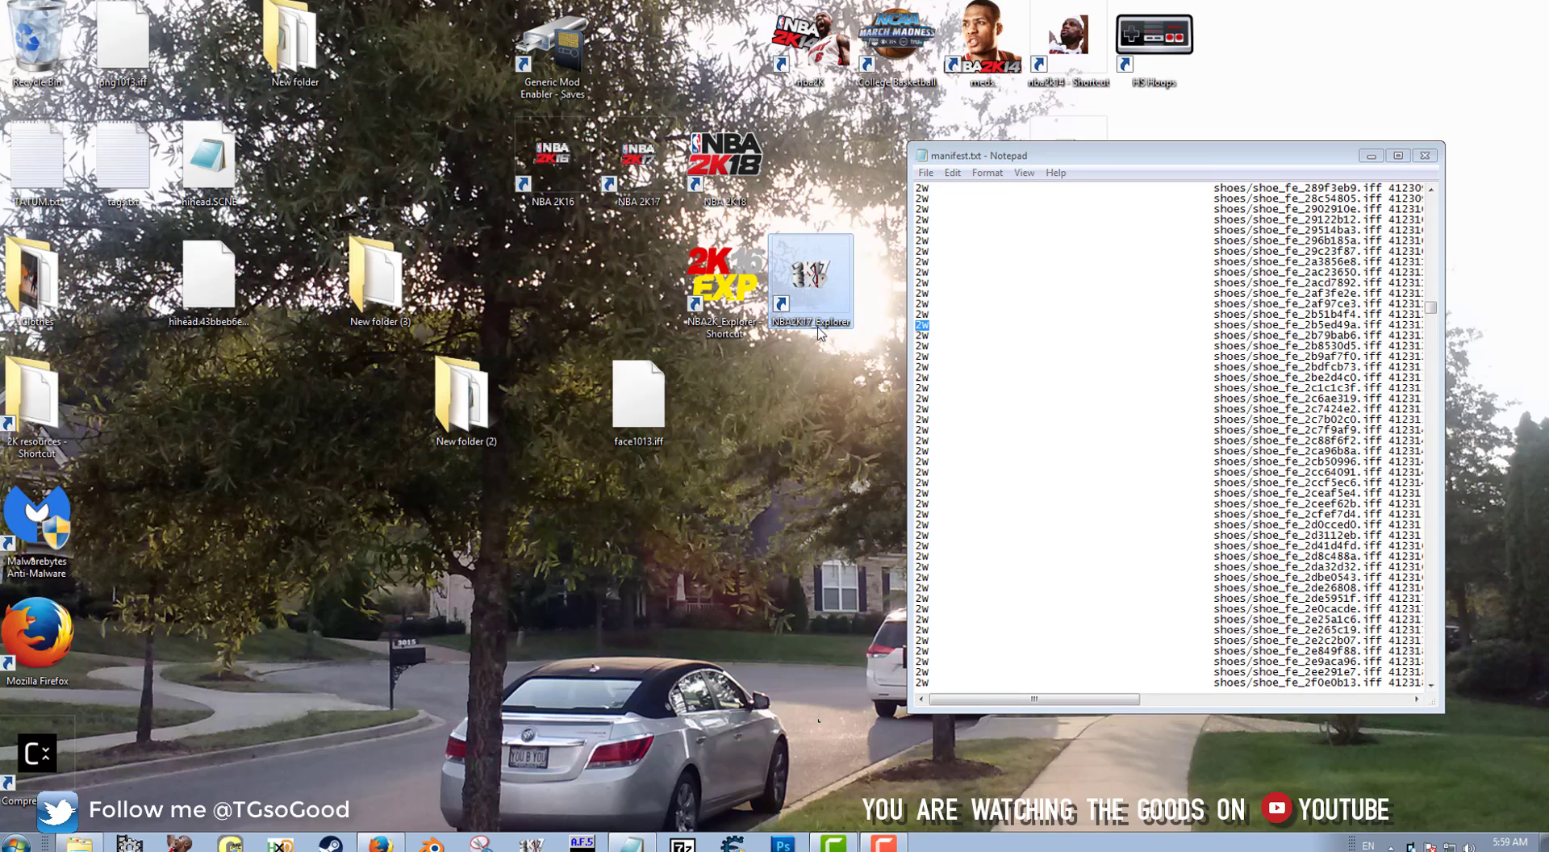
double_click(805, 300)
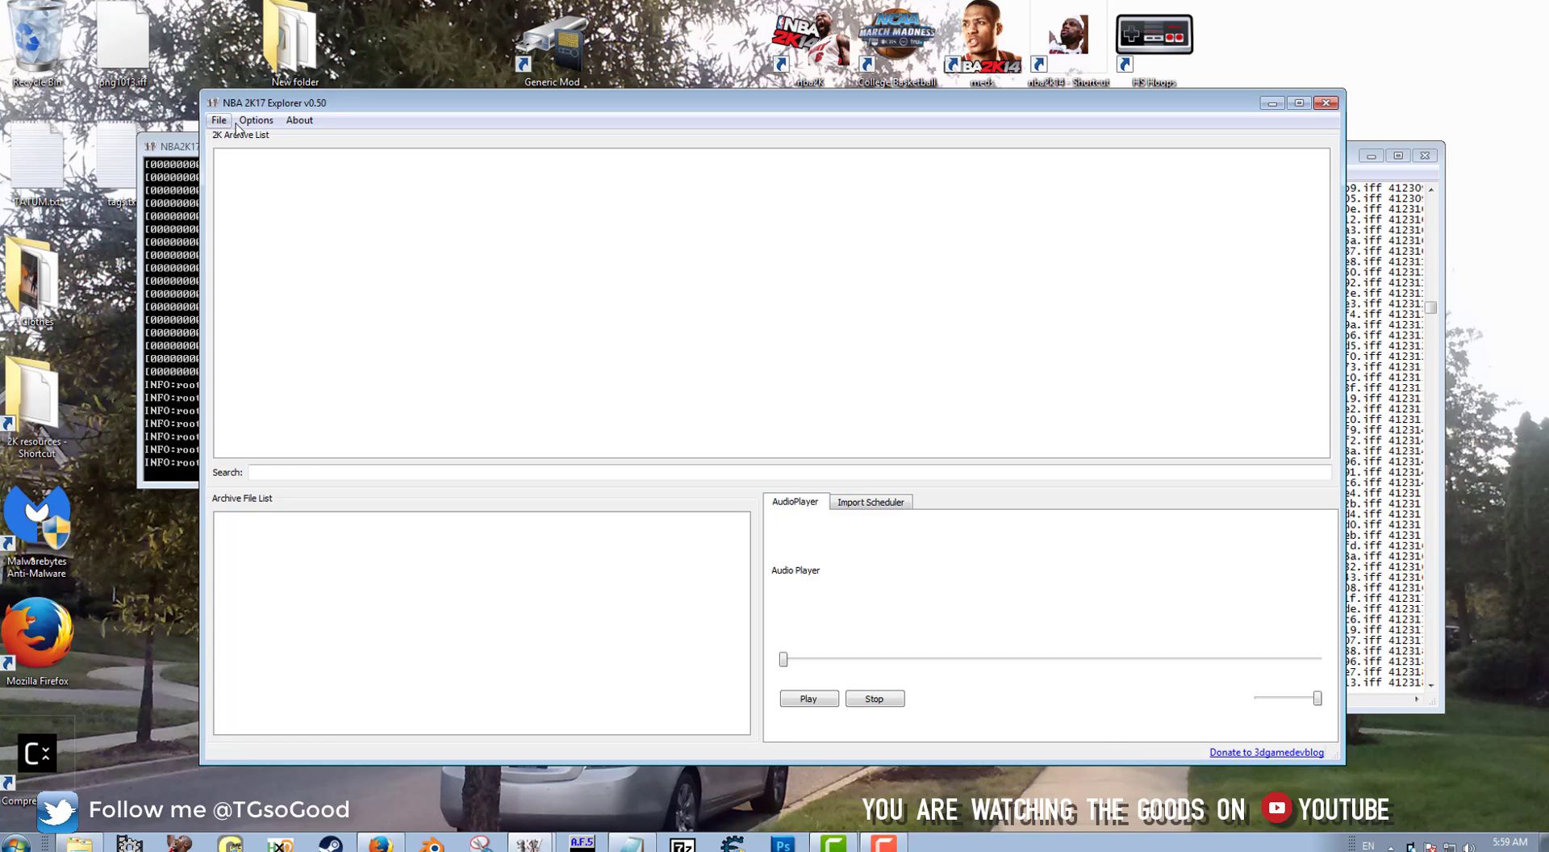
Open Options > Preferences to view the archive selection checkboxes.
left_click(261, 126)
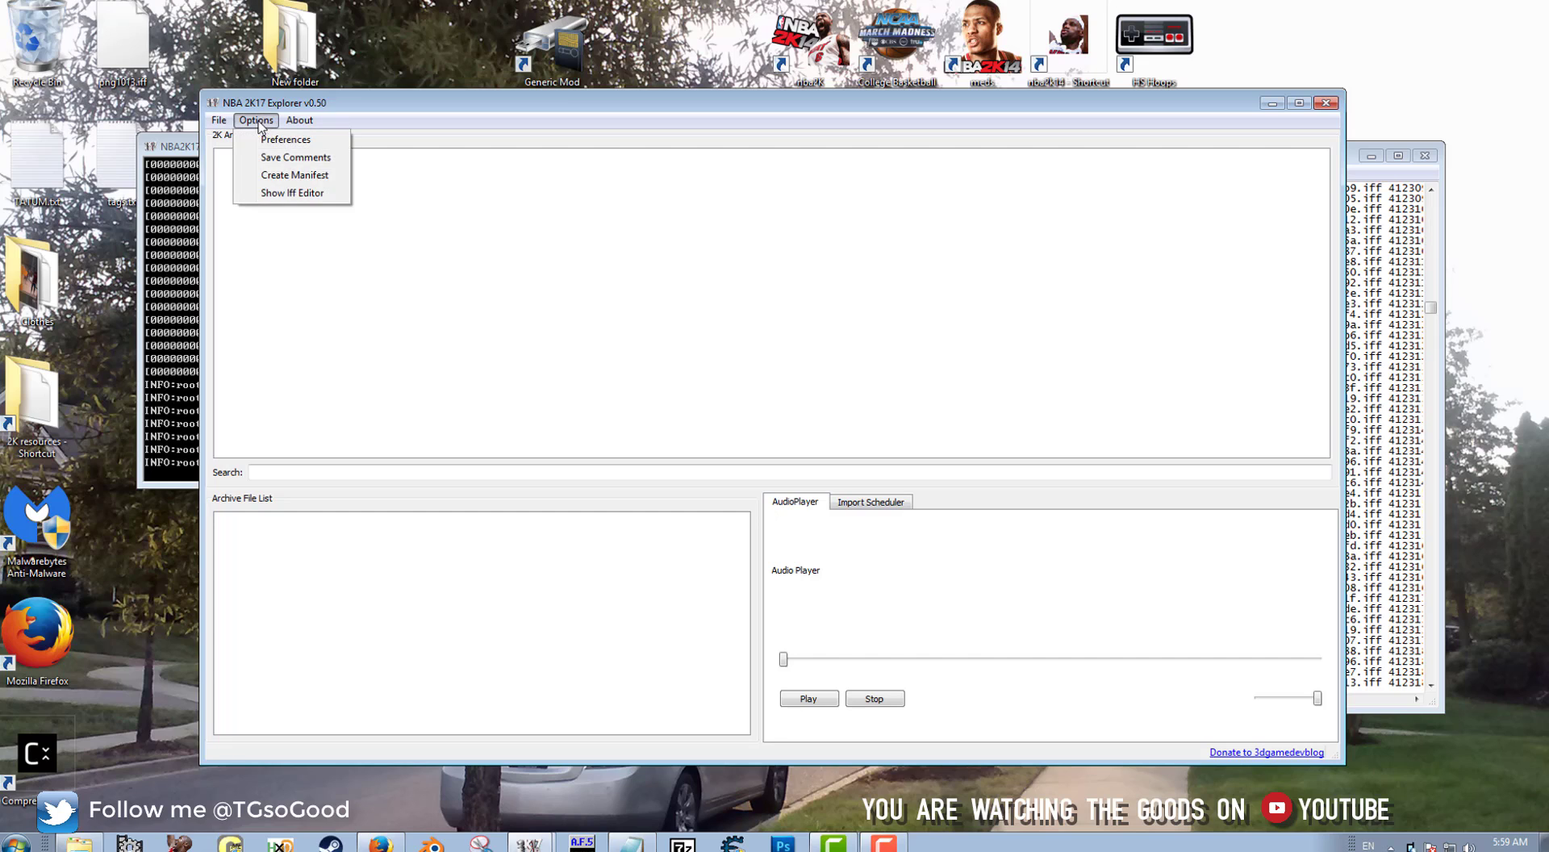
left_click(339, 113)
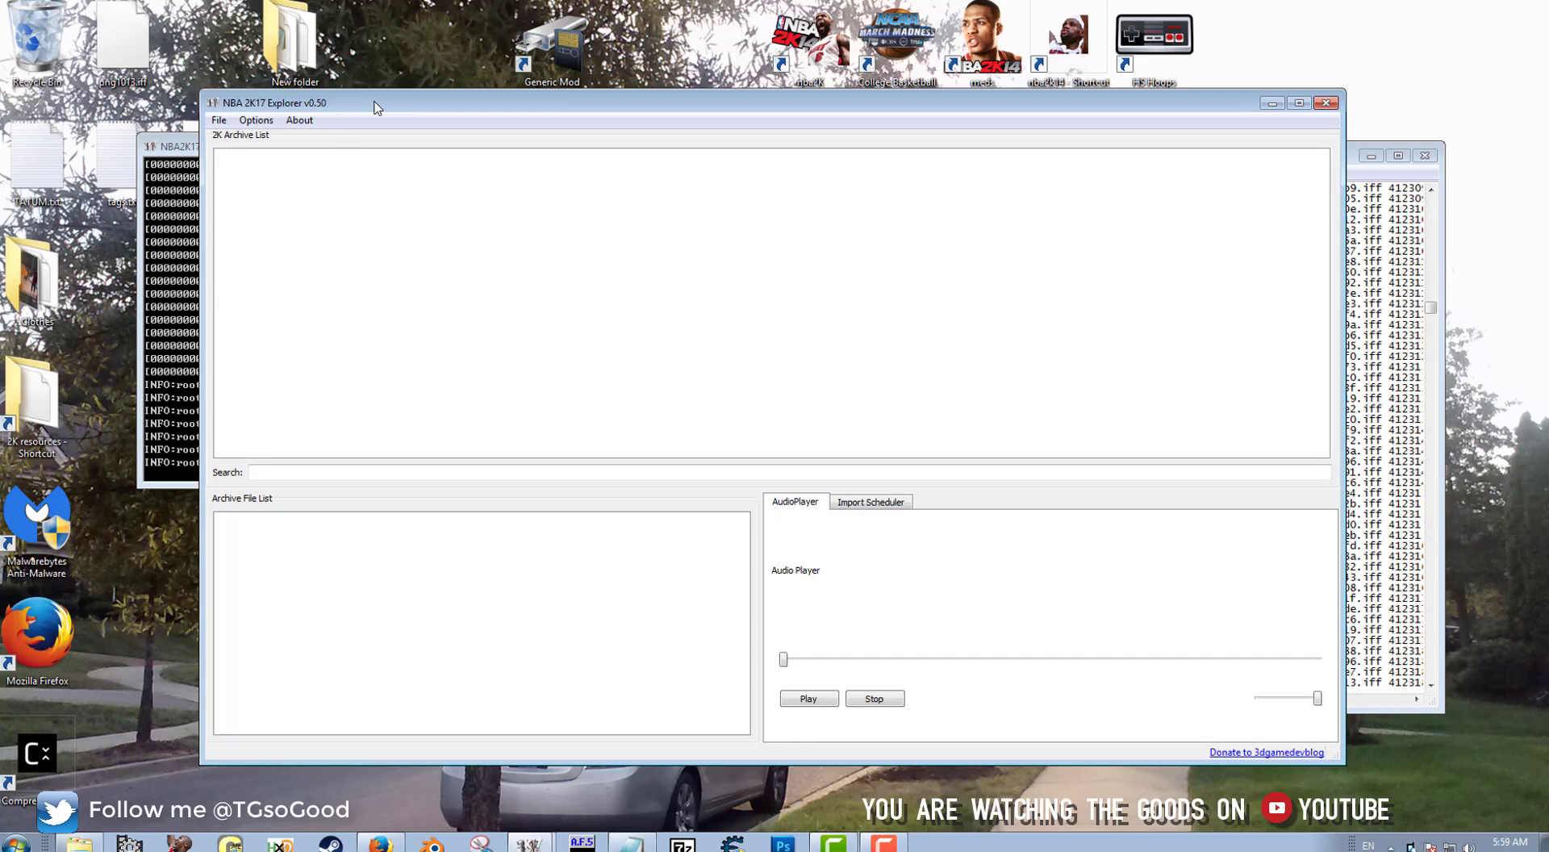
left_click(255, 125)
left_click(275, 144)
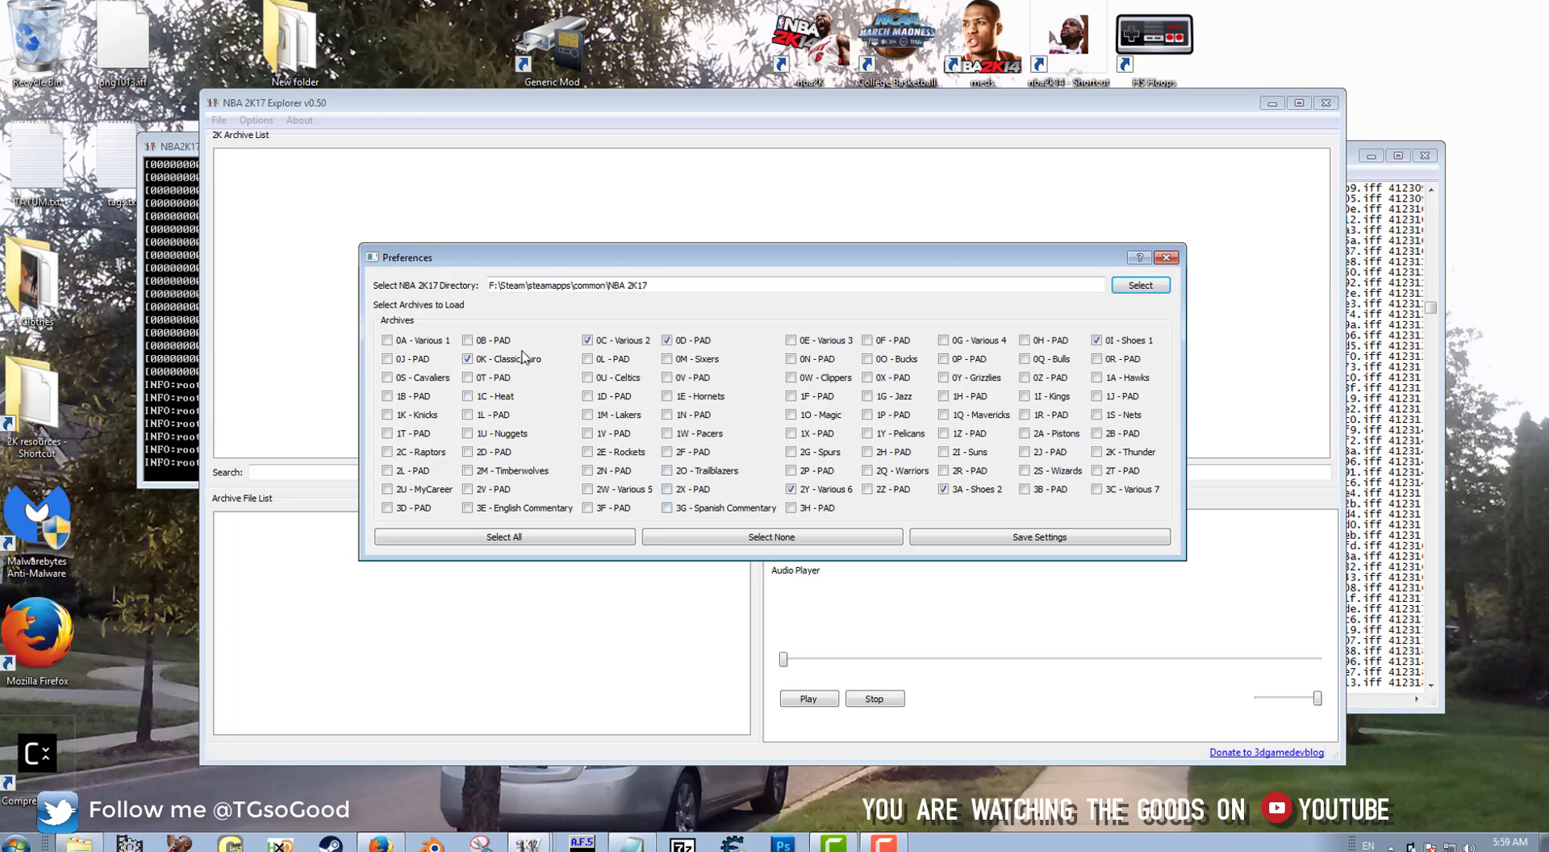
Set the game directory to steamapps\common\NBA 2K18.
left_click(1362, 178)
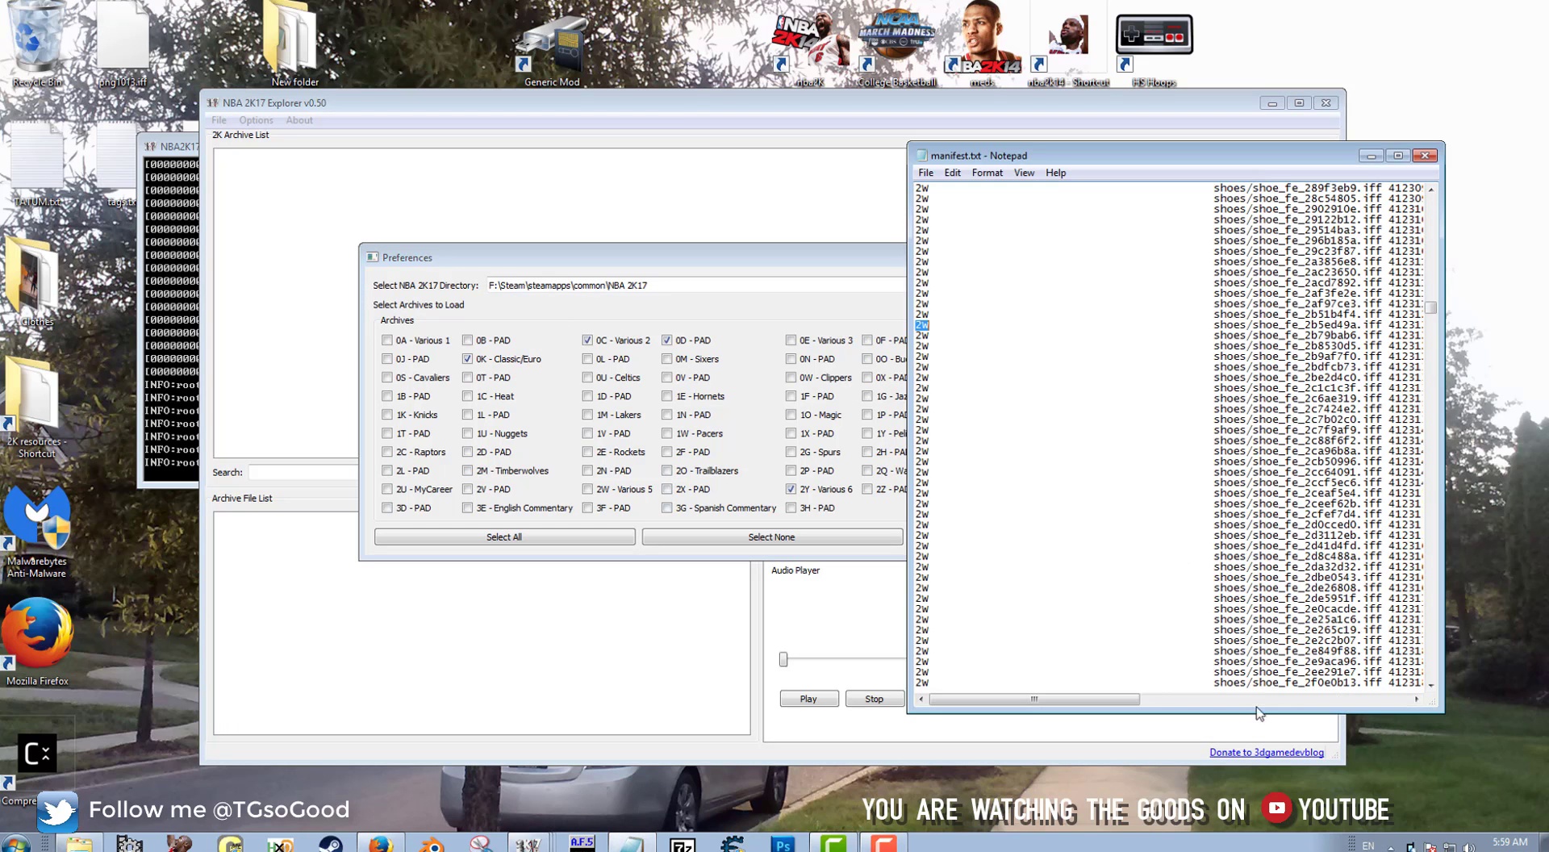
left_click(682, 284)
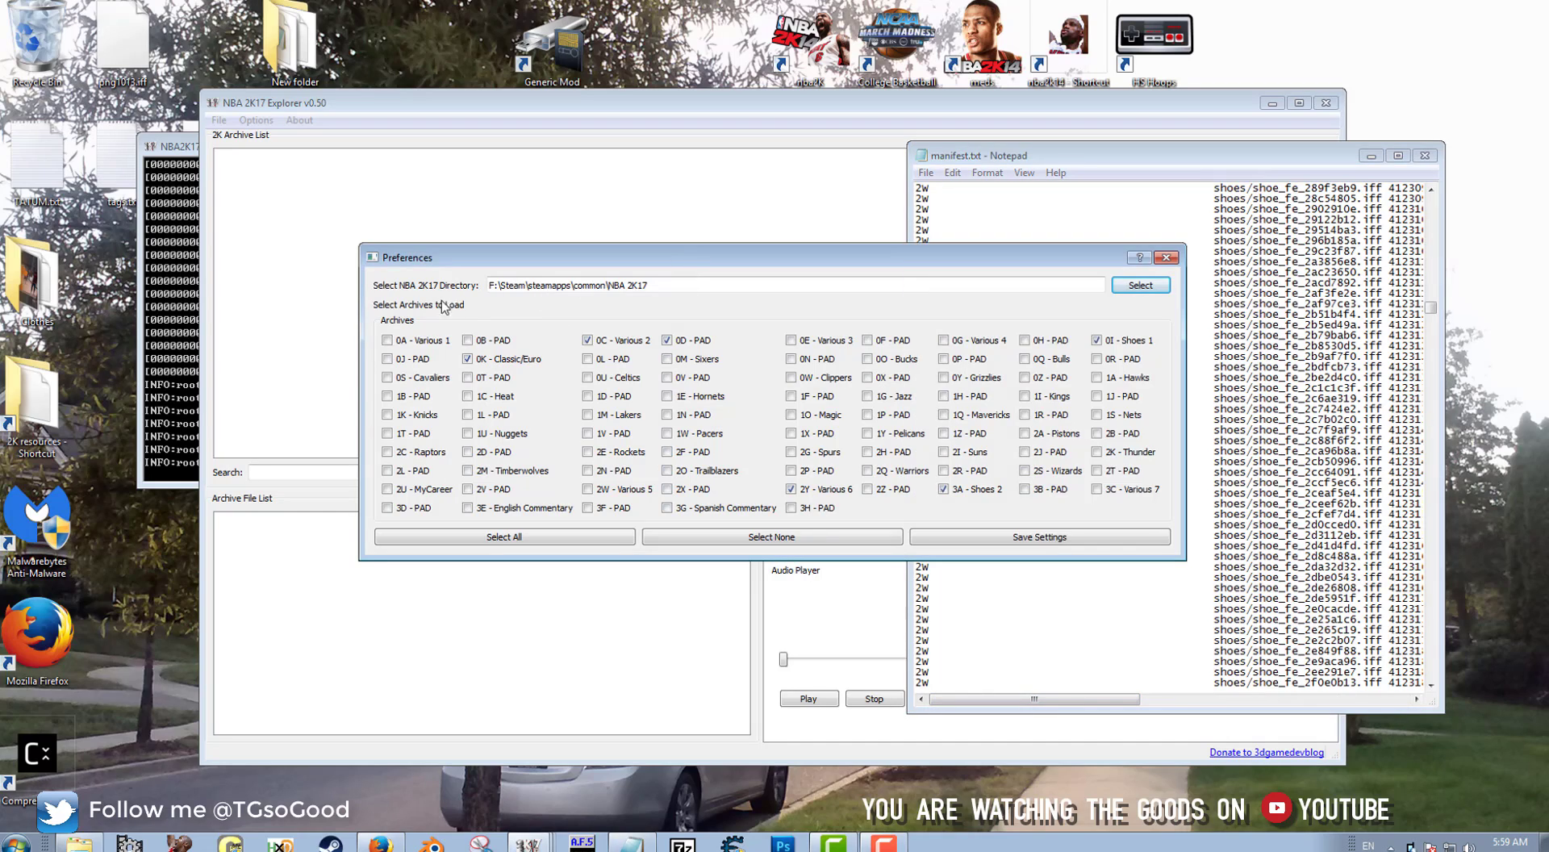
left_click(1126, 287)
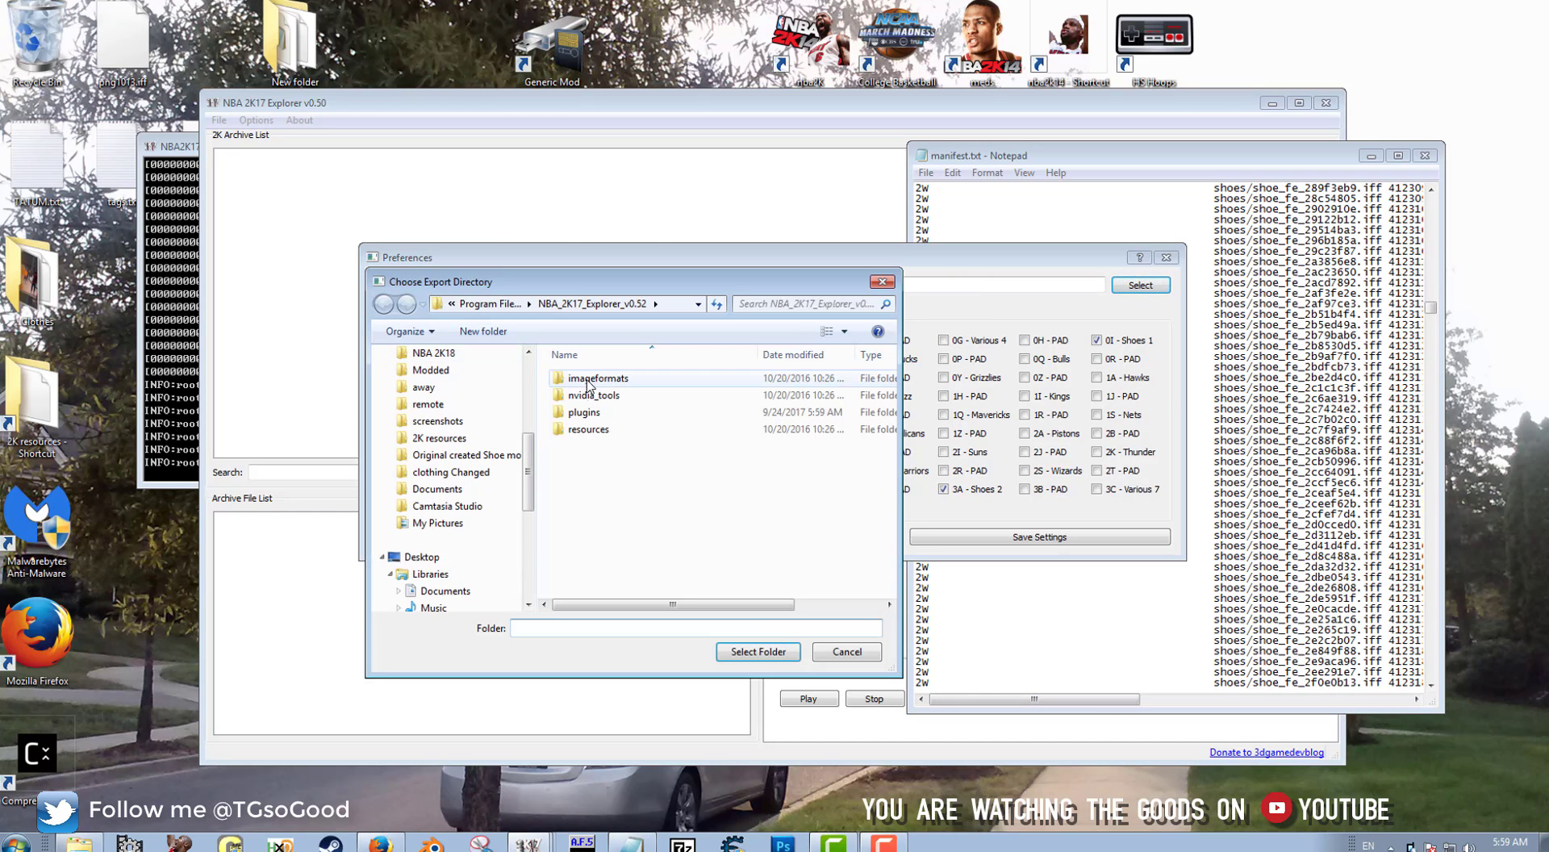
scroll(500, 476, "up", 2)
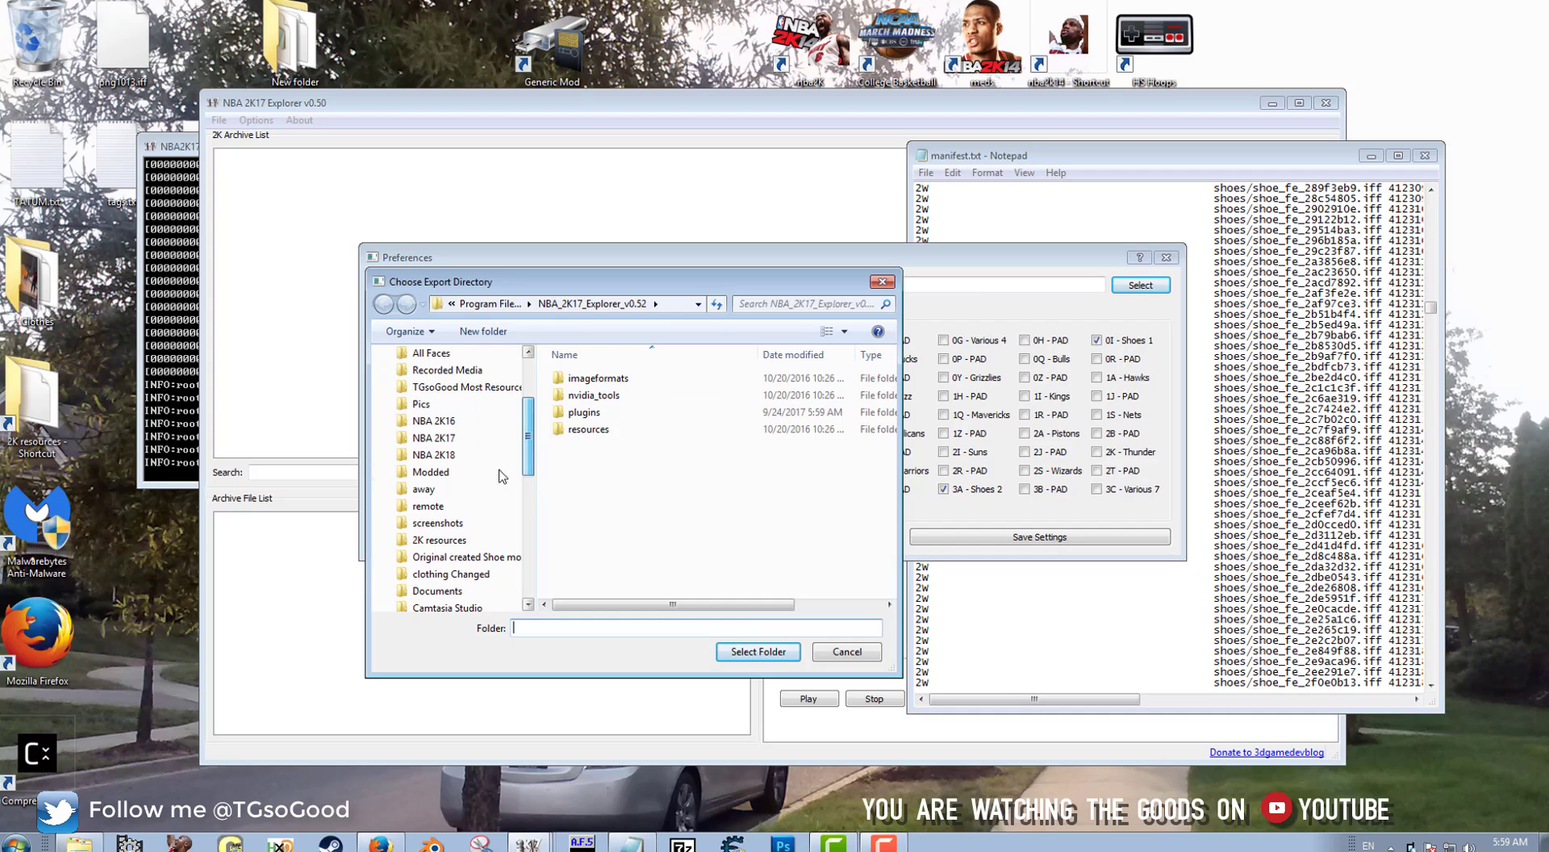
left_click(451, 455)
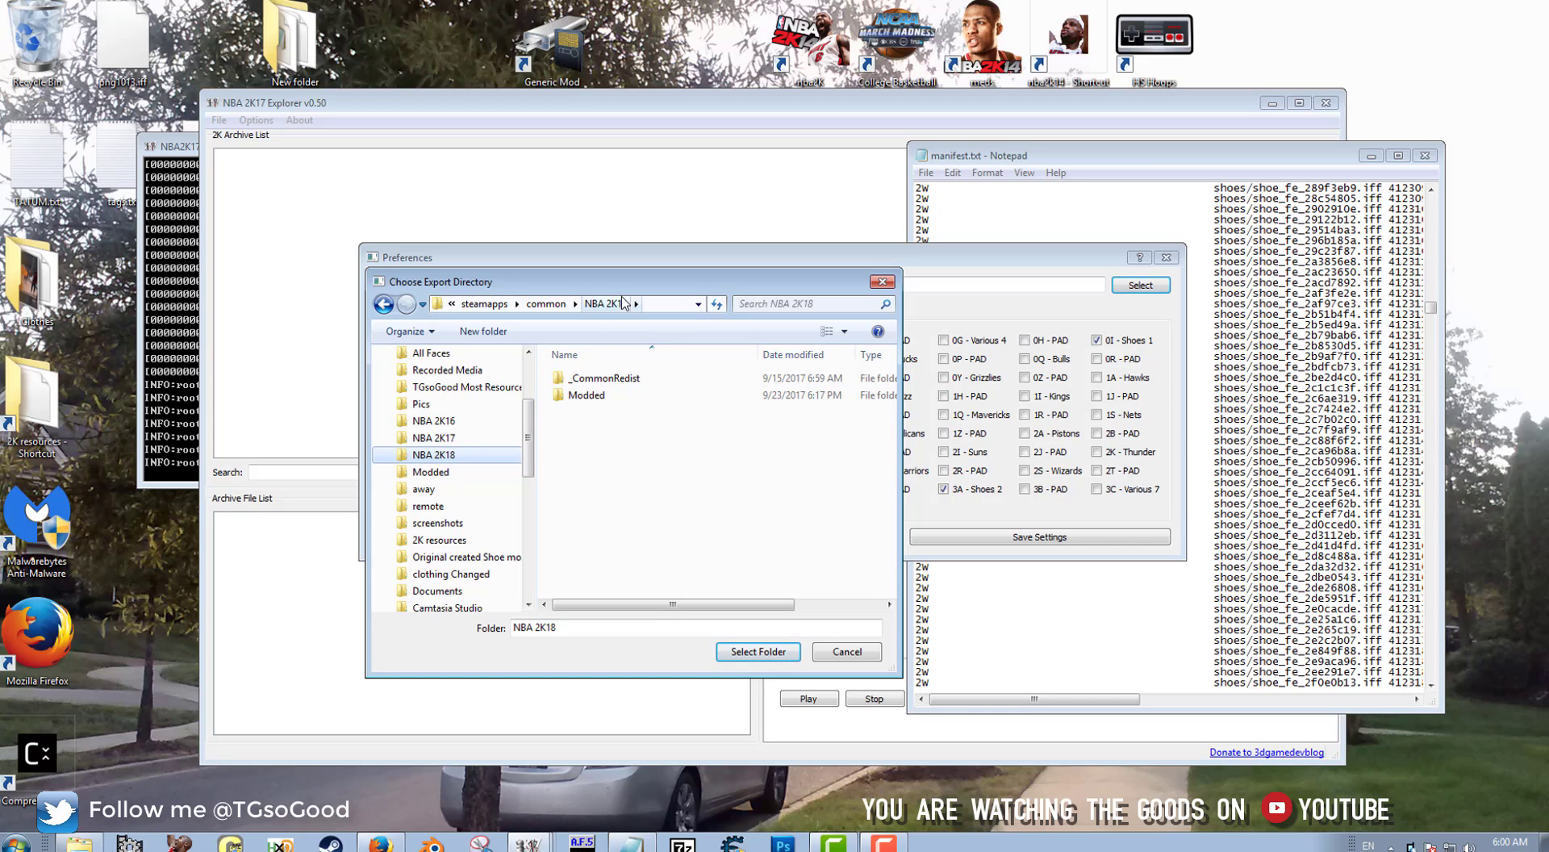
left_click(758, 652)
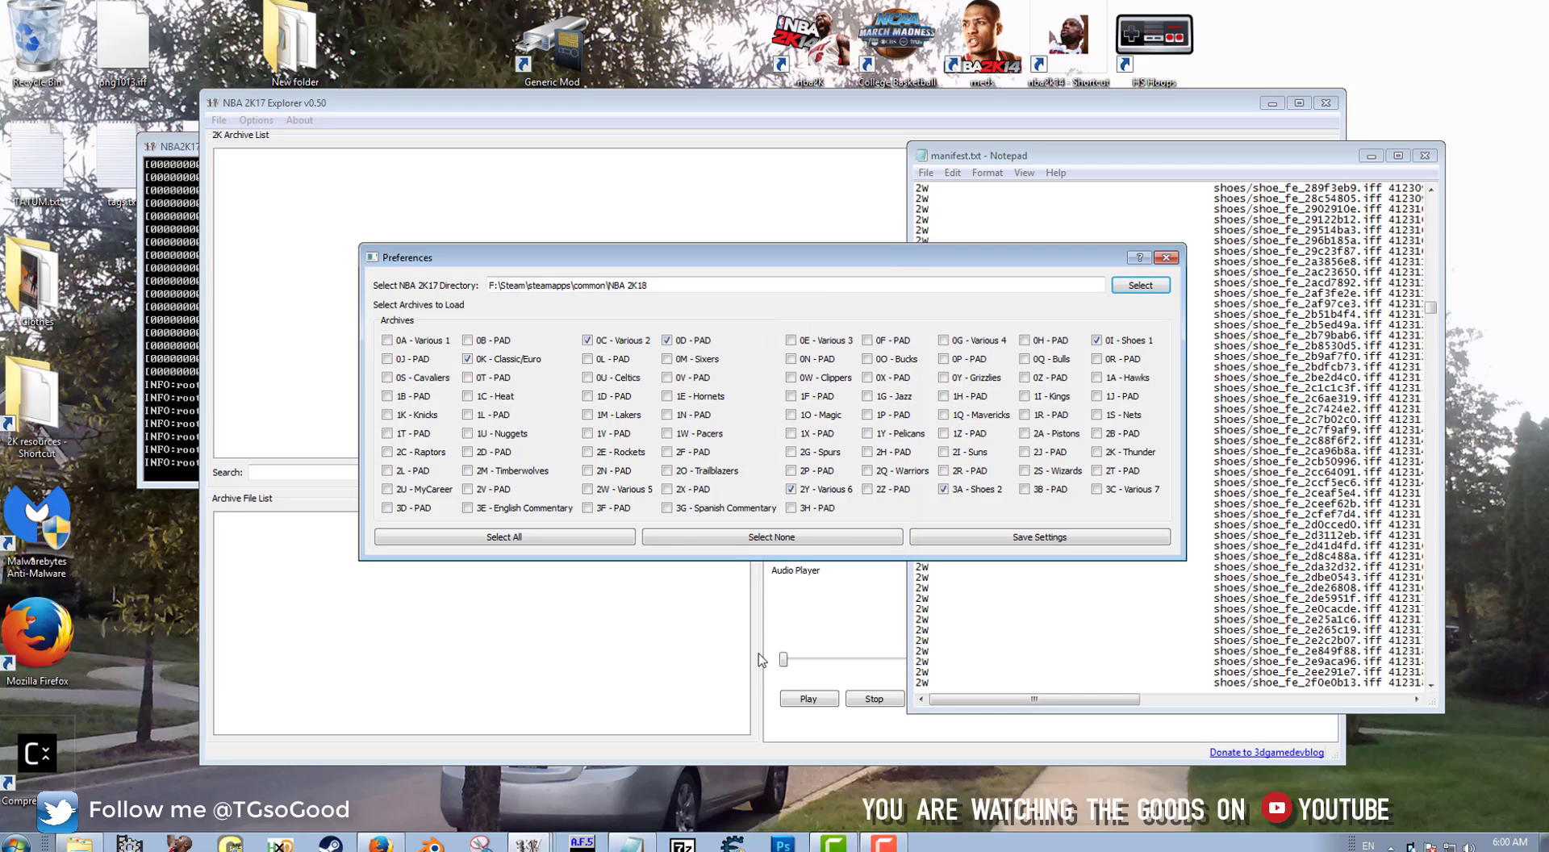
Clear all archives and tick only 2W - Various 5, matching the manifest's archive code.
left_click(781, 541)
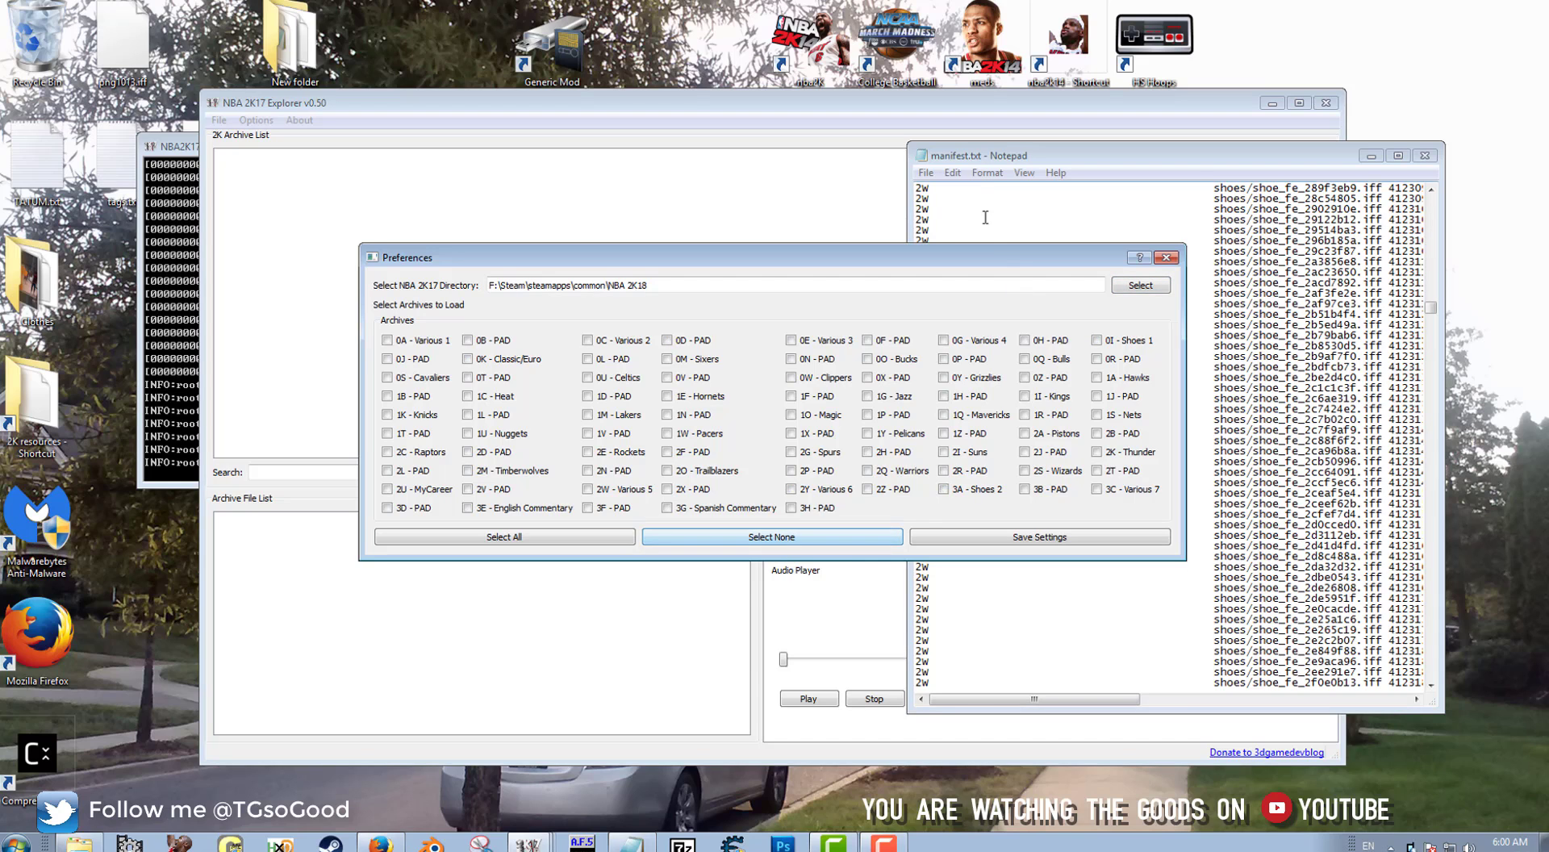
left_click(1011, 159)
double_click(927, 326)
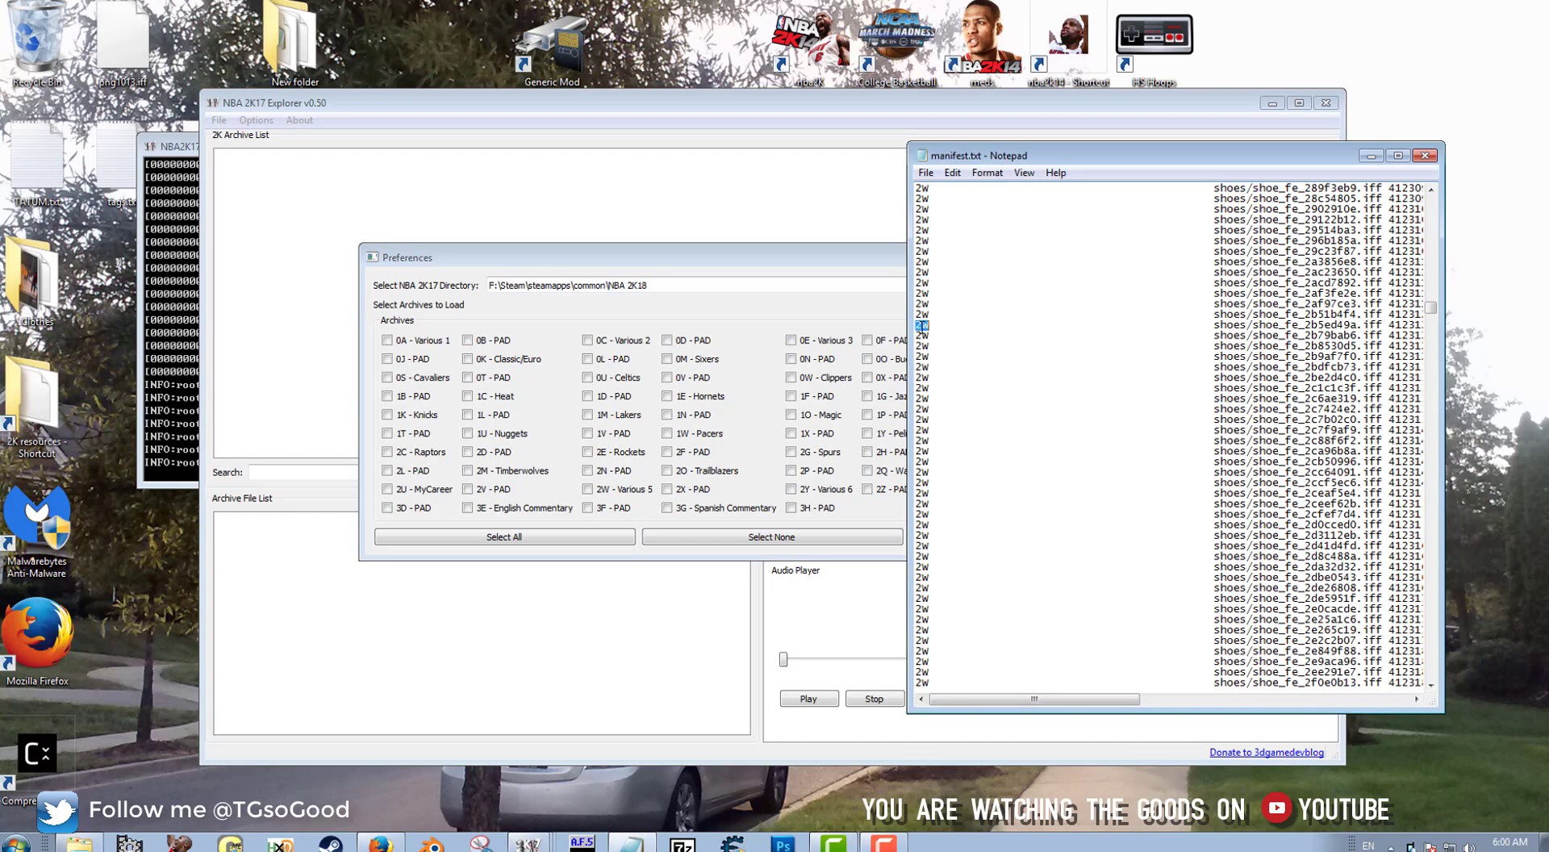
left_click(771, 260)
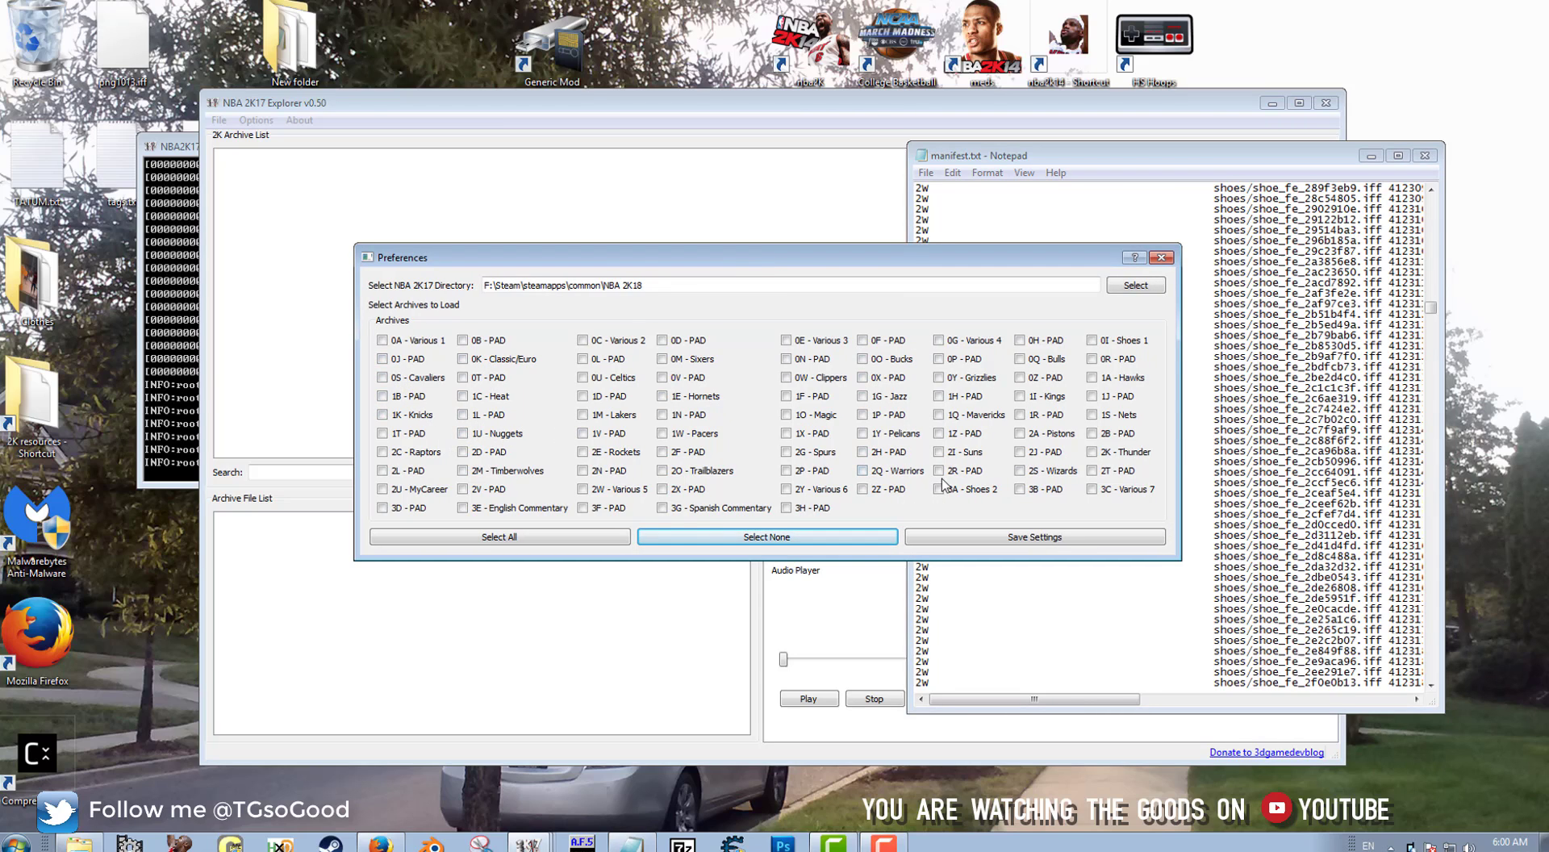
left_click(589, 489)
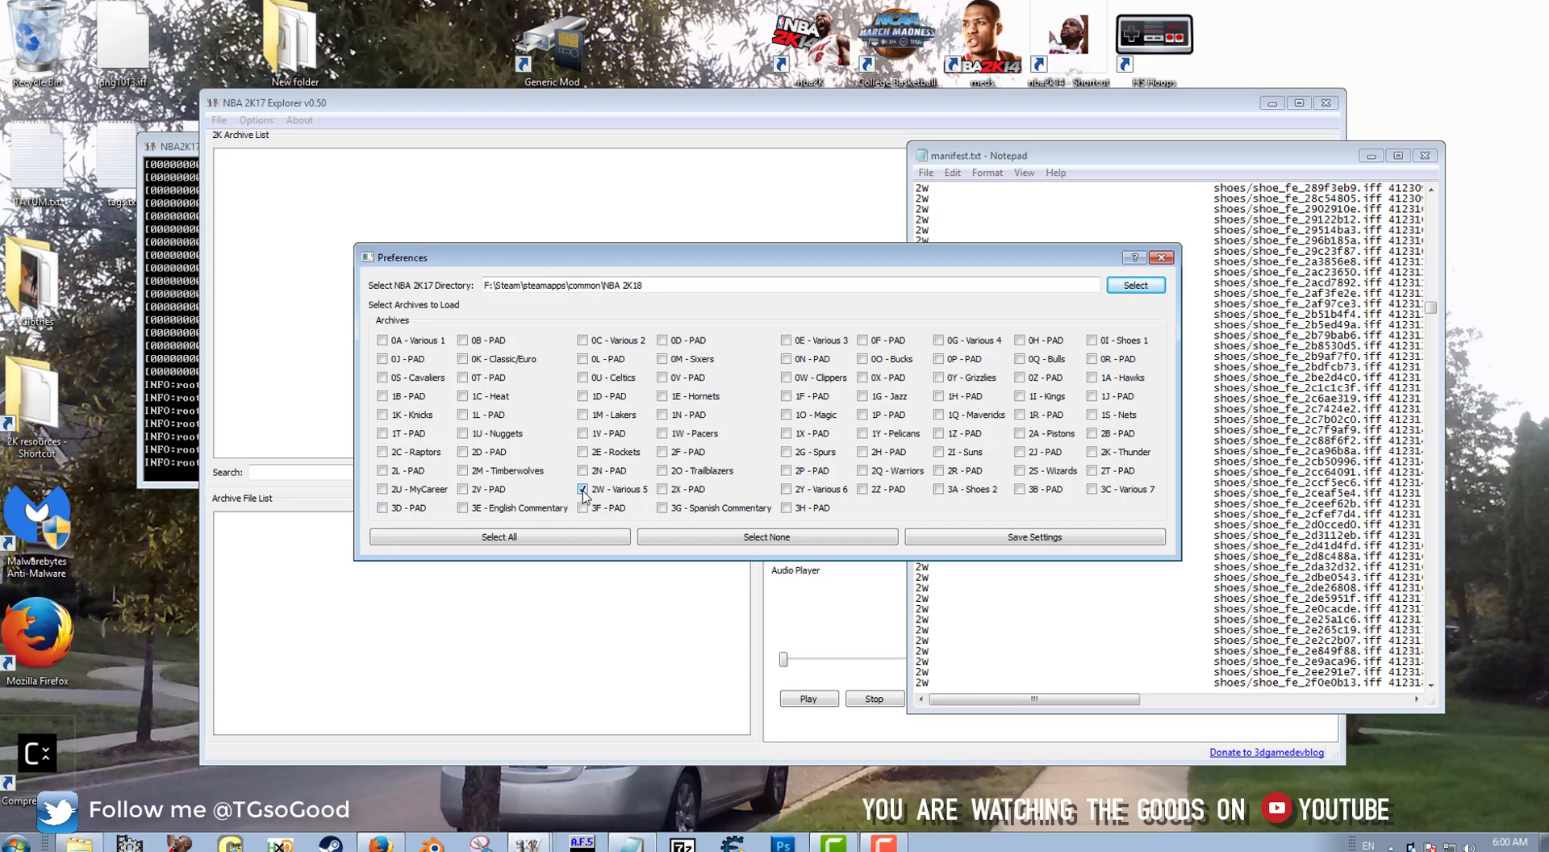
left_click(1161, 258)
left_click(219, 119)
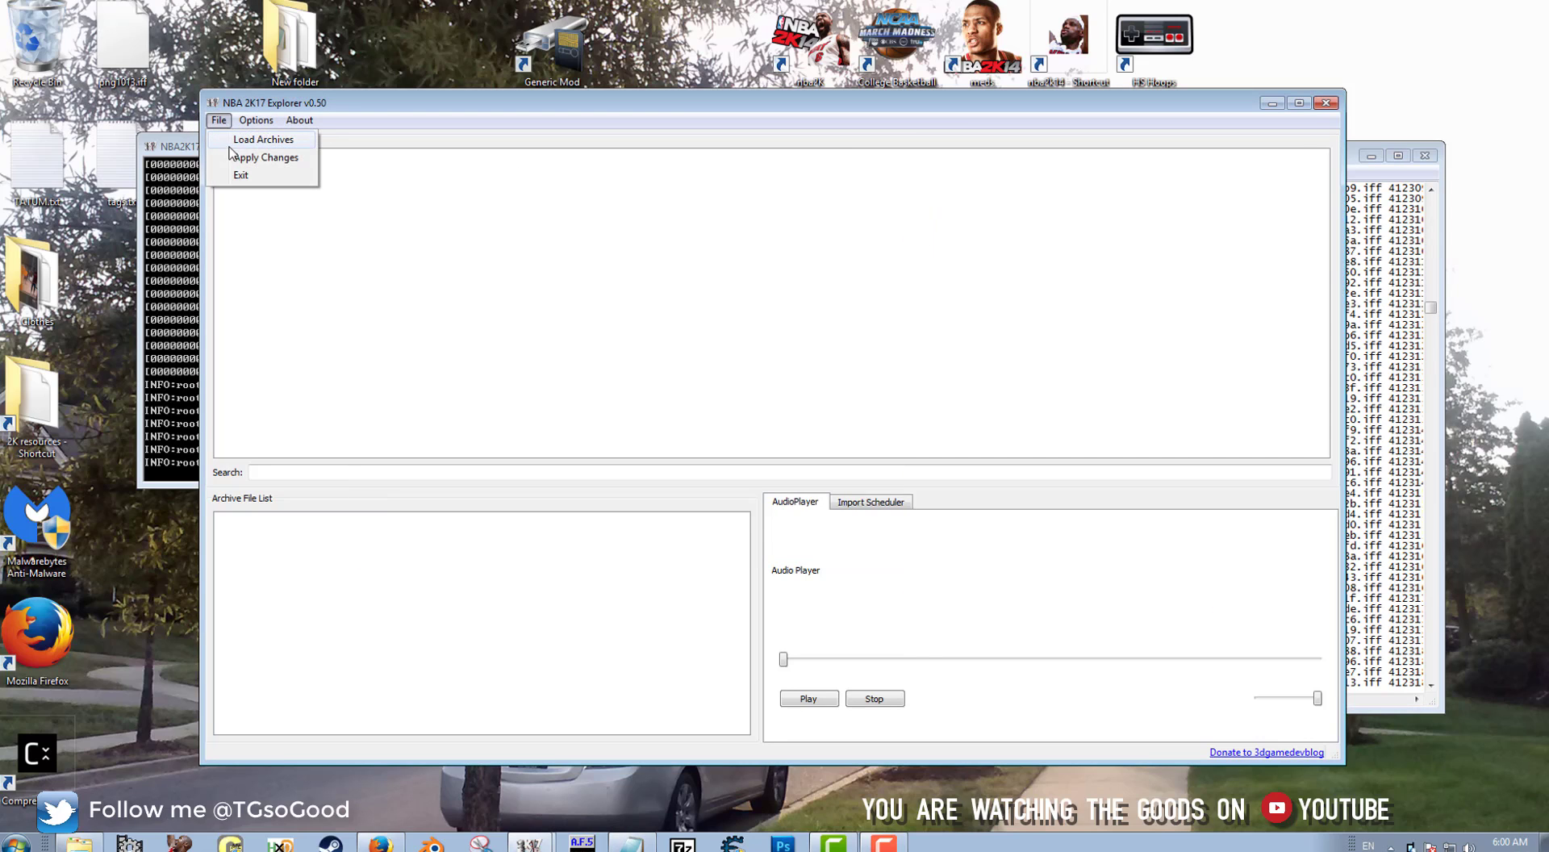
Load the 2W archive with File > Load Archives, listing its clothing item files.
left_click(243, 144)
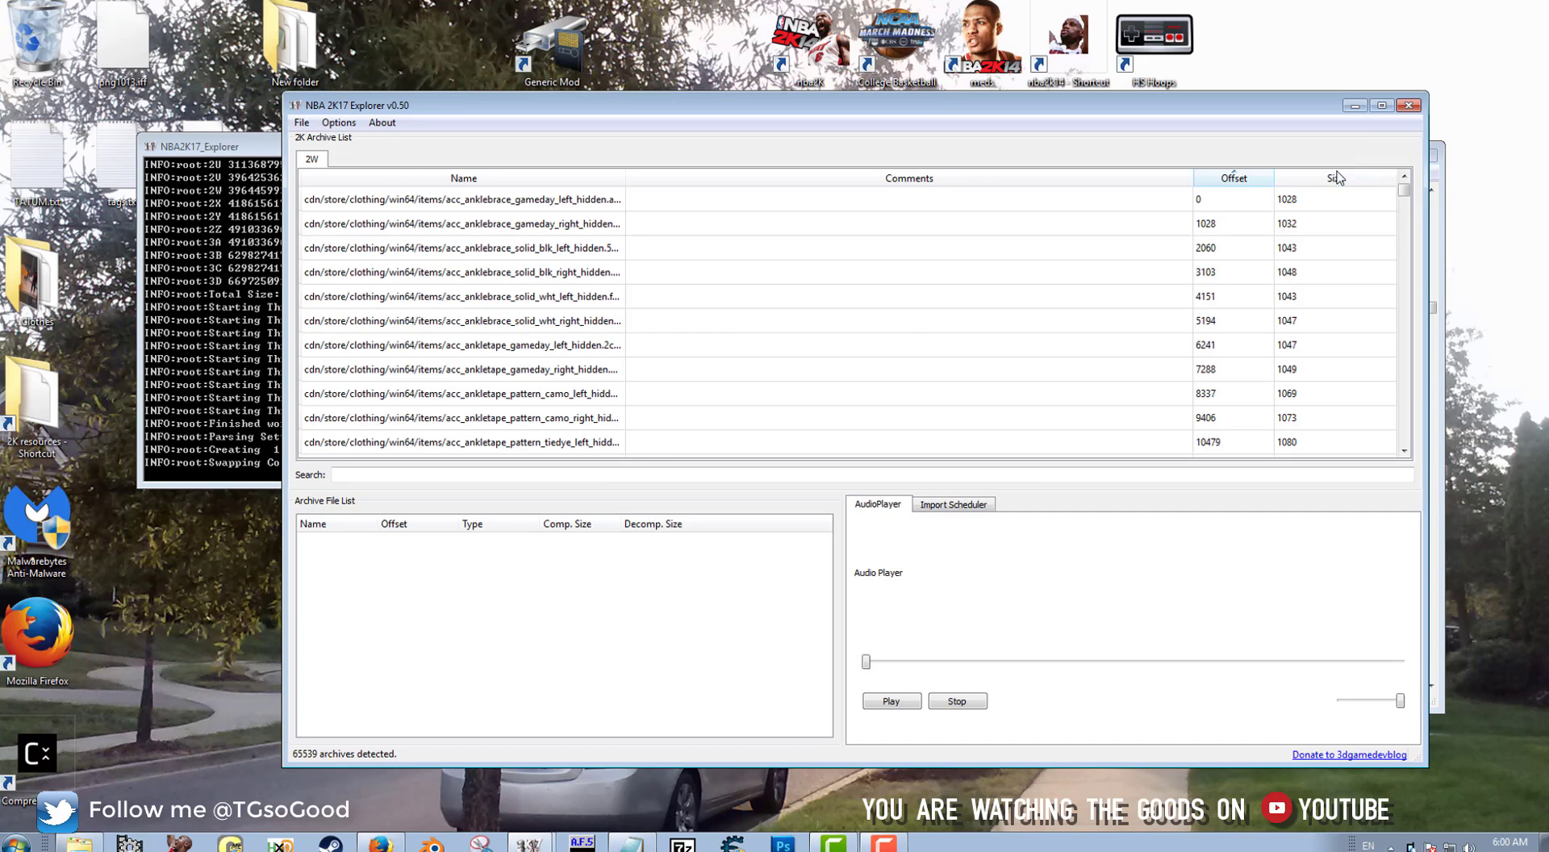
Select the full shoes/shoe_fe_2b51b4f4.iff path in manifest.txt after checking its offset and size.
left_click(1441, 225)
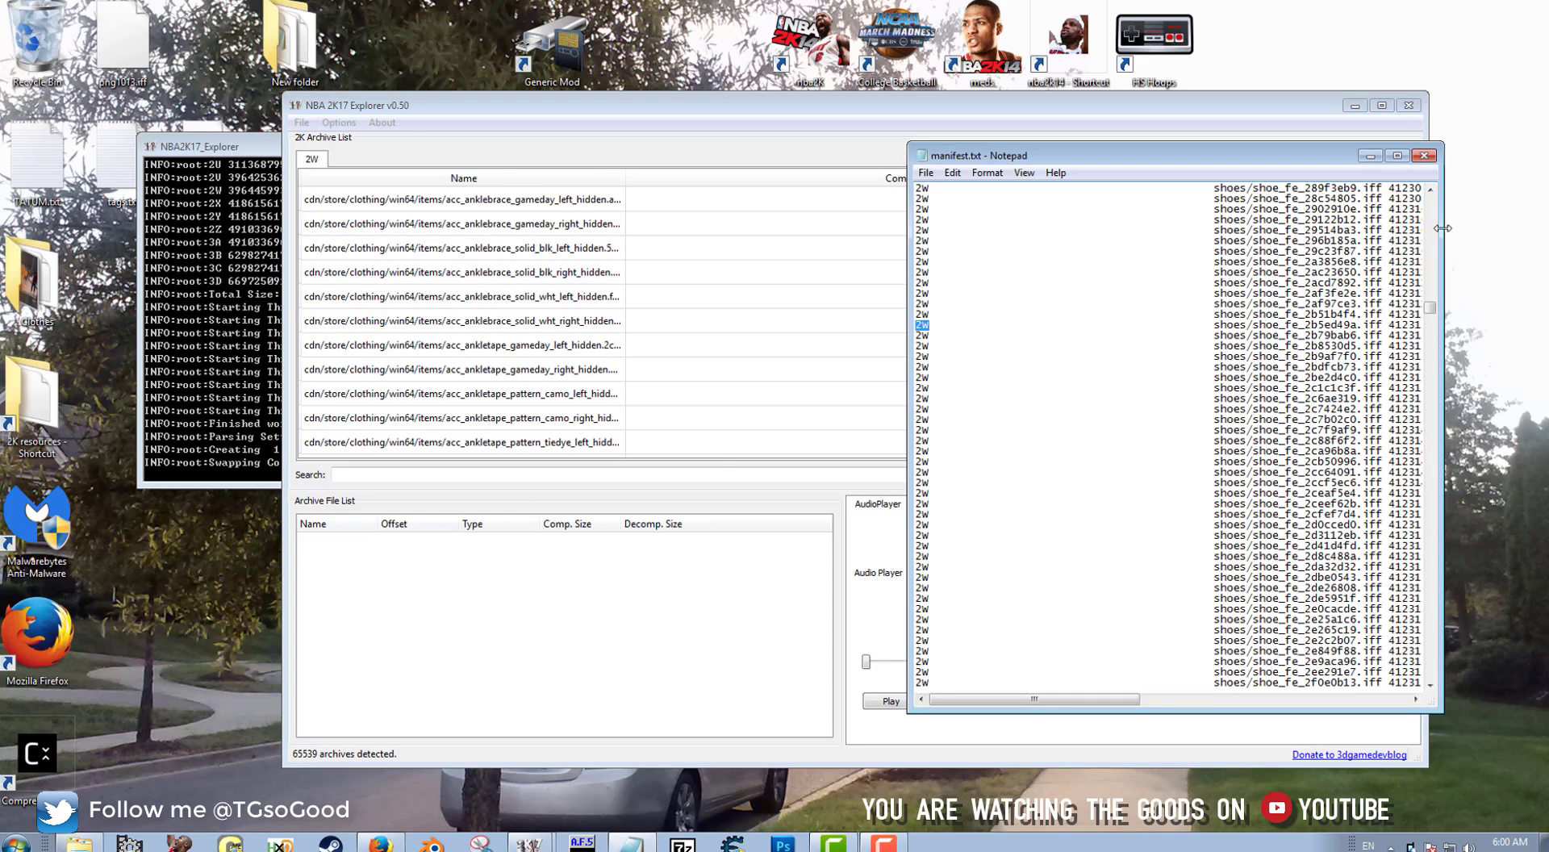
left_click_drag(1216, 317, 1384, 314)
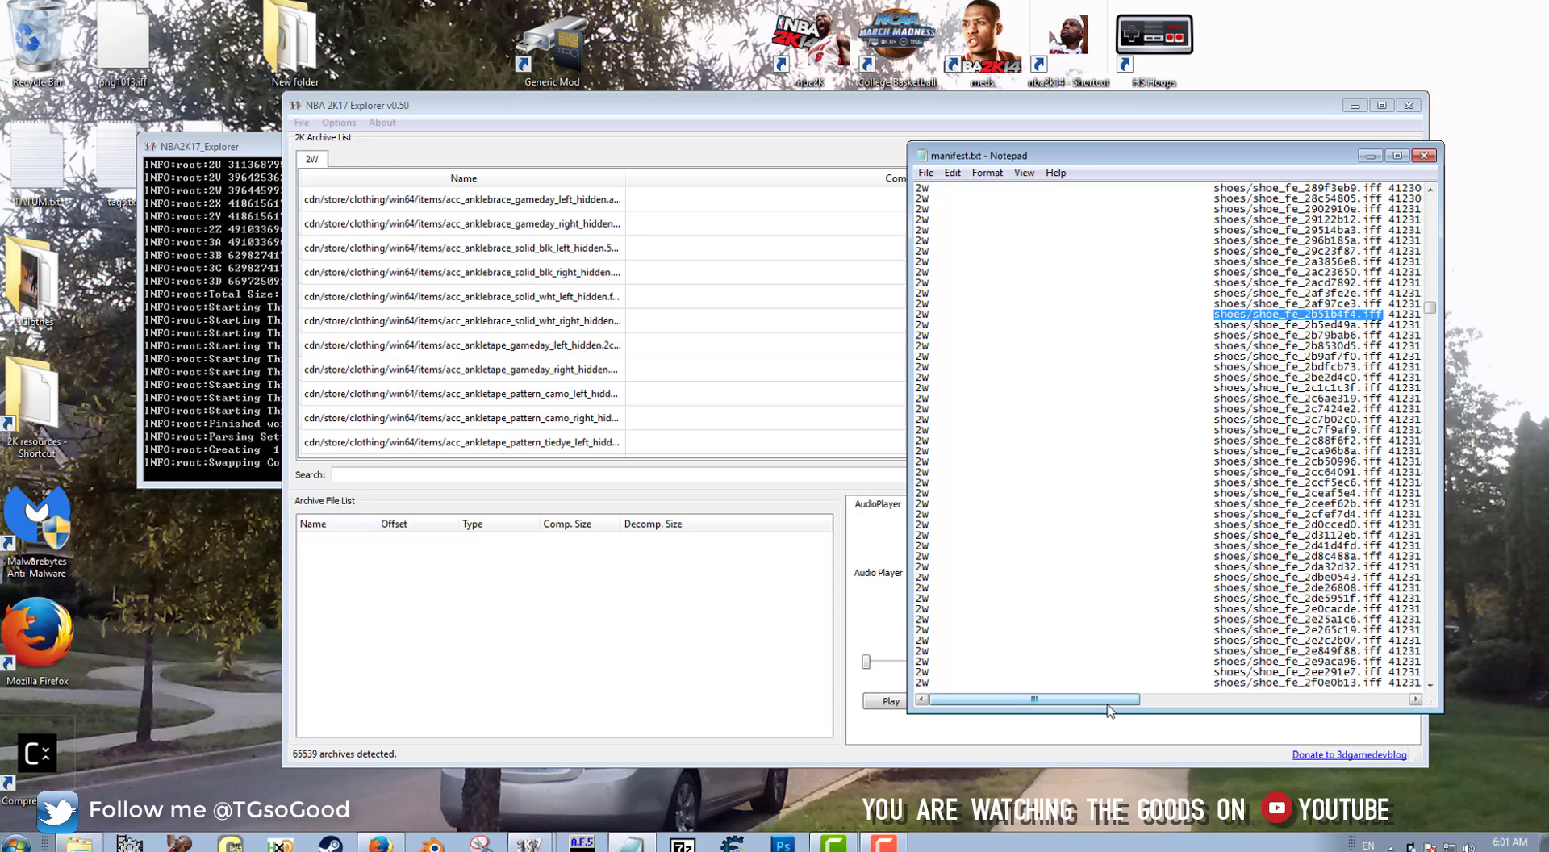
left_click_drag(1109, 699, 1187, 682)
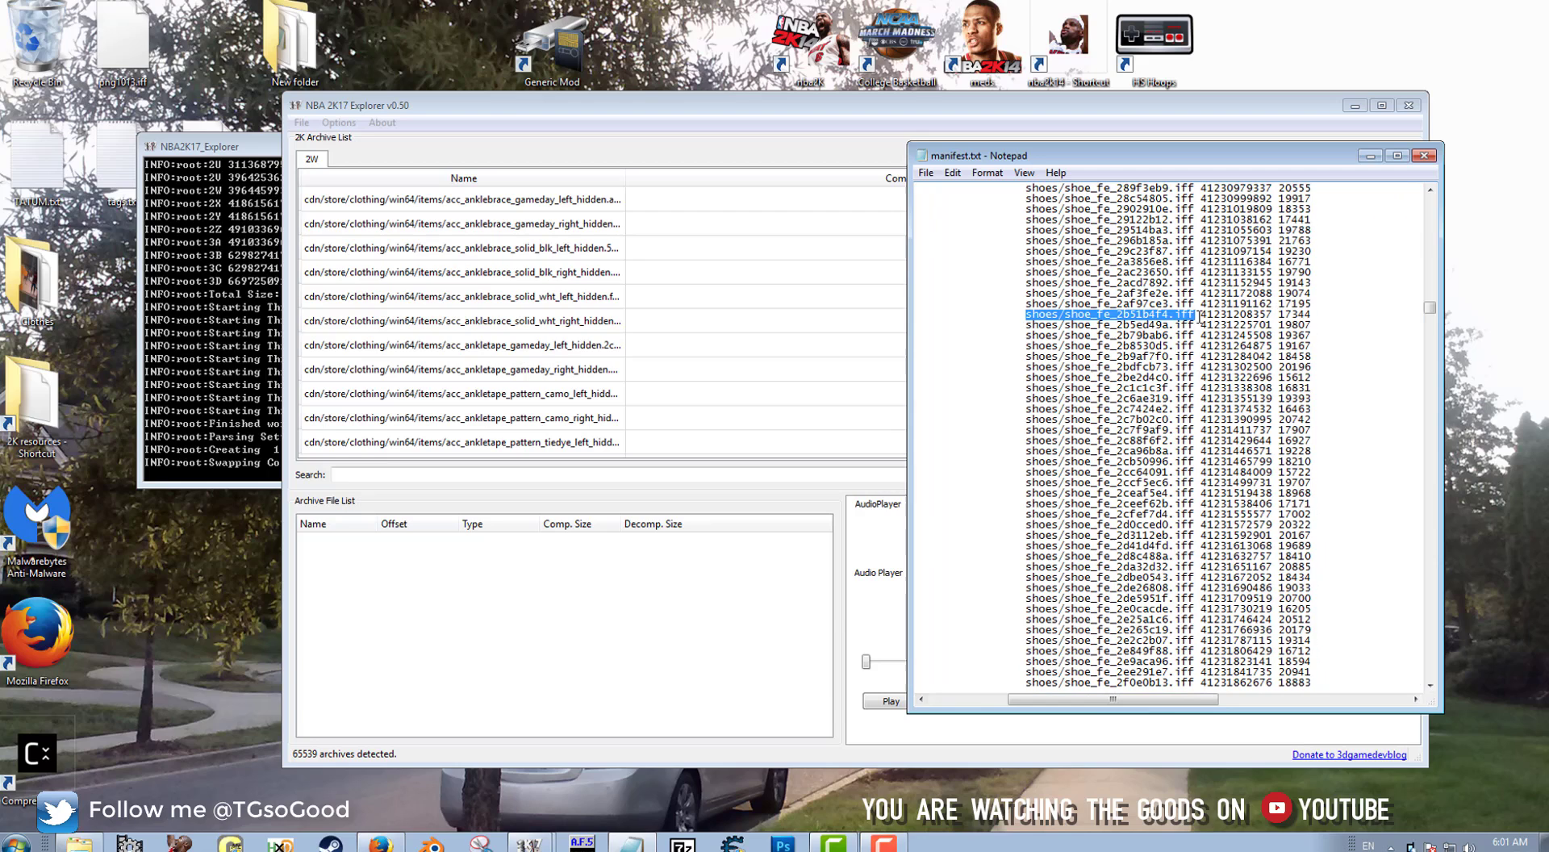
left_click_drag(1200, 316, 1314, 313)
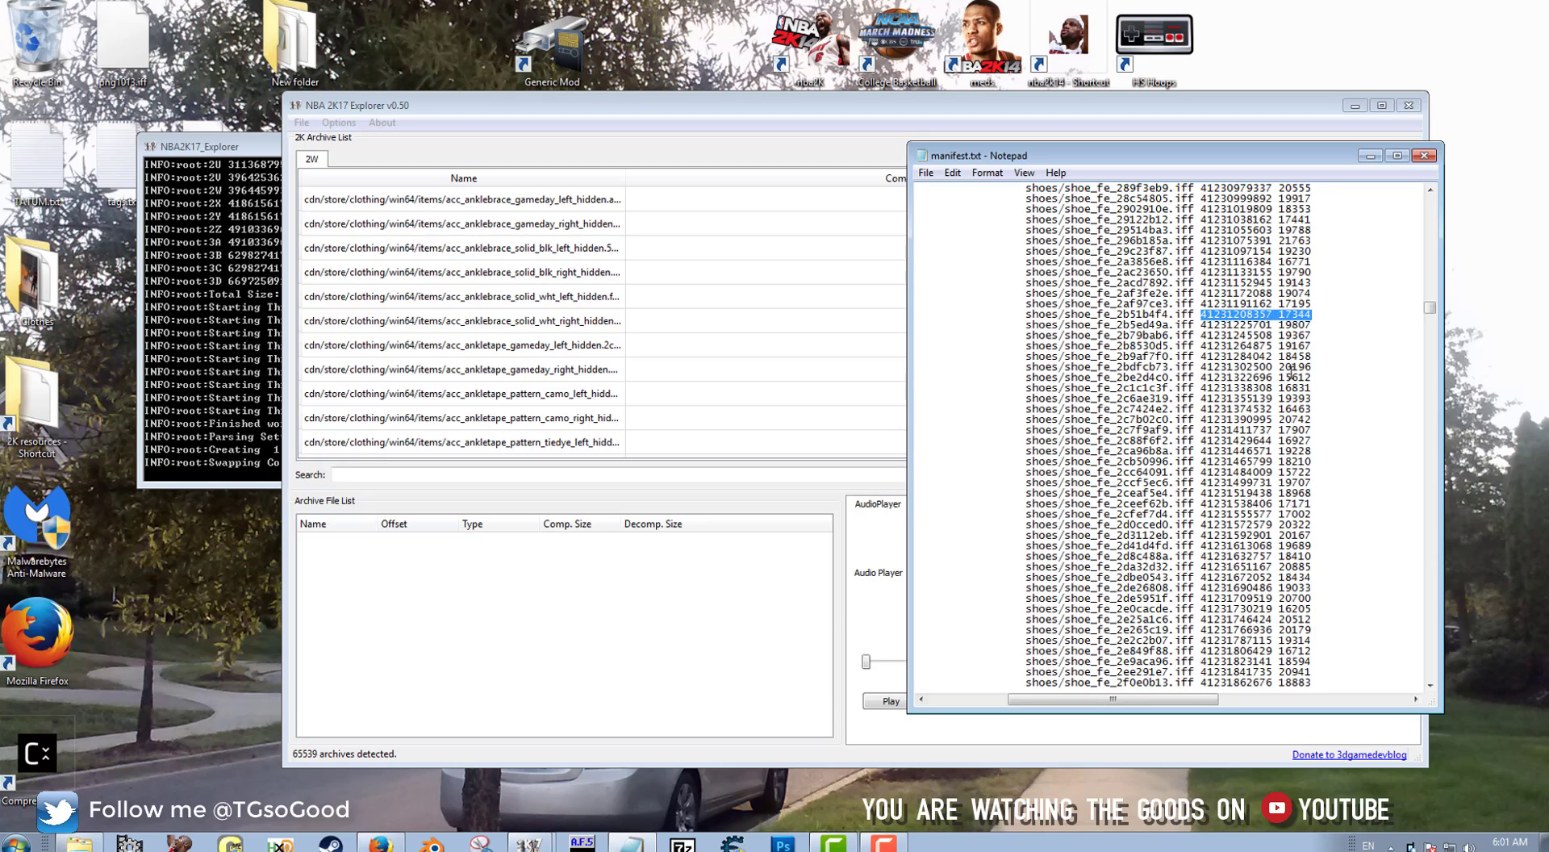
left_click_drag(1195, 315, 1073, 319)
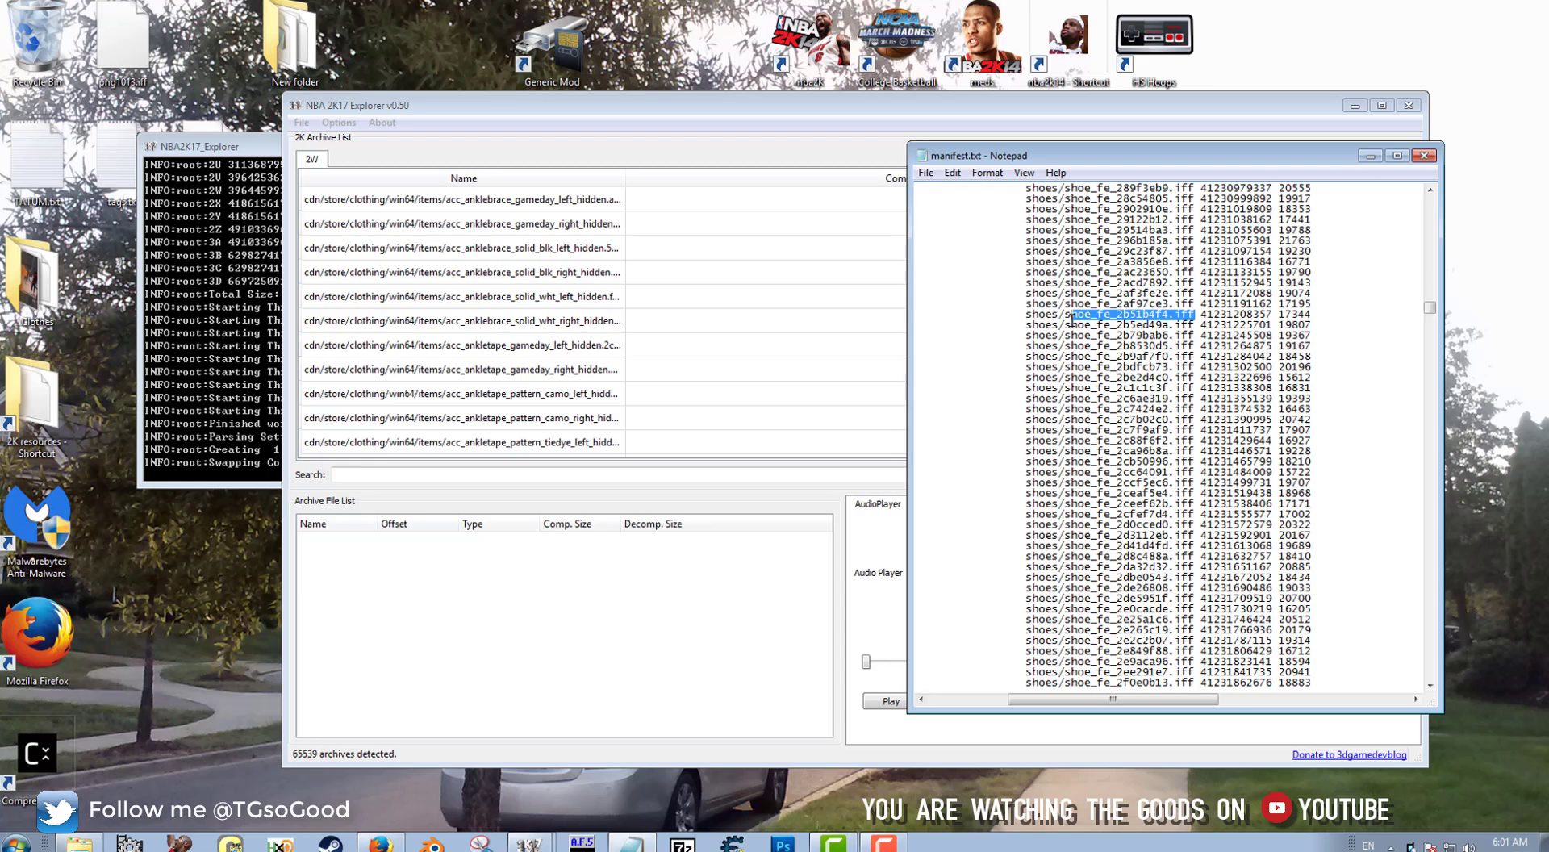
left_click_drag(1073, 318, 1029, 321)
left_click_drag(1182, 700, 1103, 700)
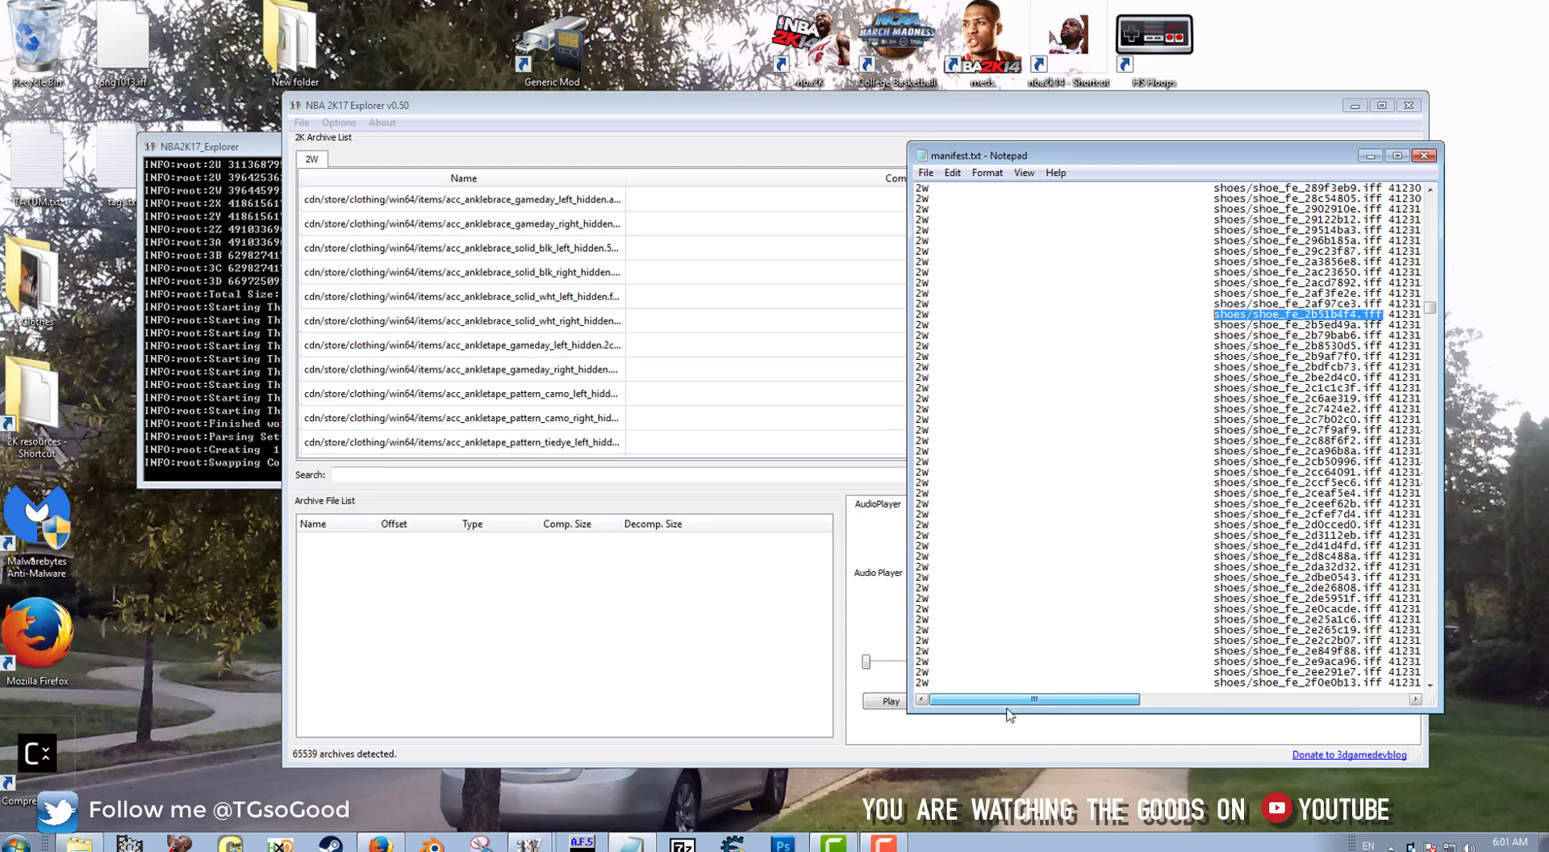
right_click(1337, 315)
Paste shoes/shoe_fe_2b51b4f4.iff into the archive search to find its entry.
left_click(1369, 377)
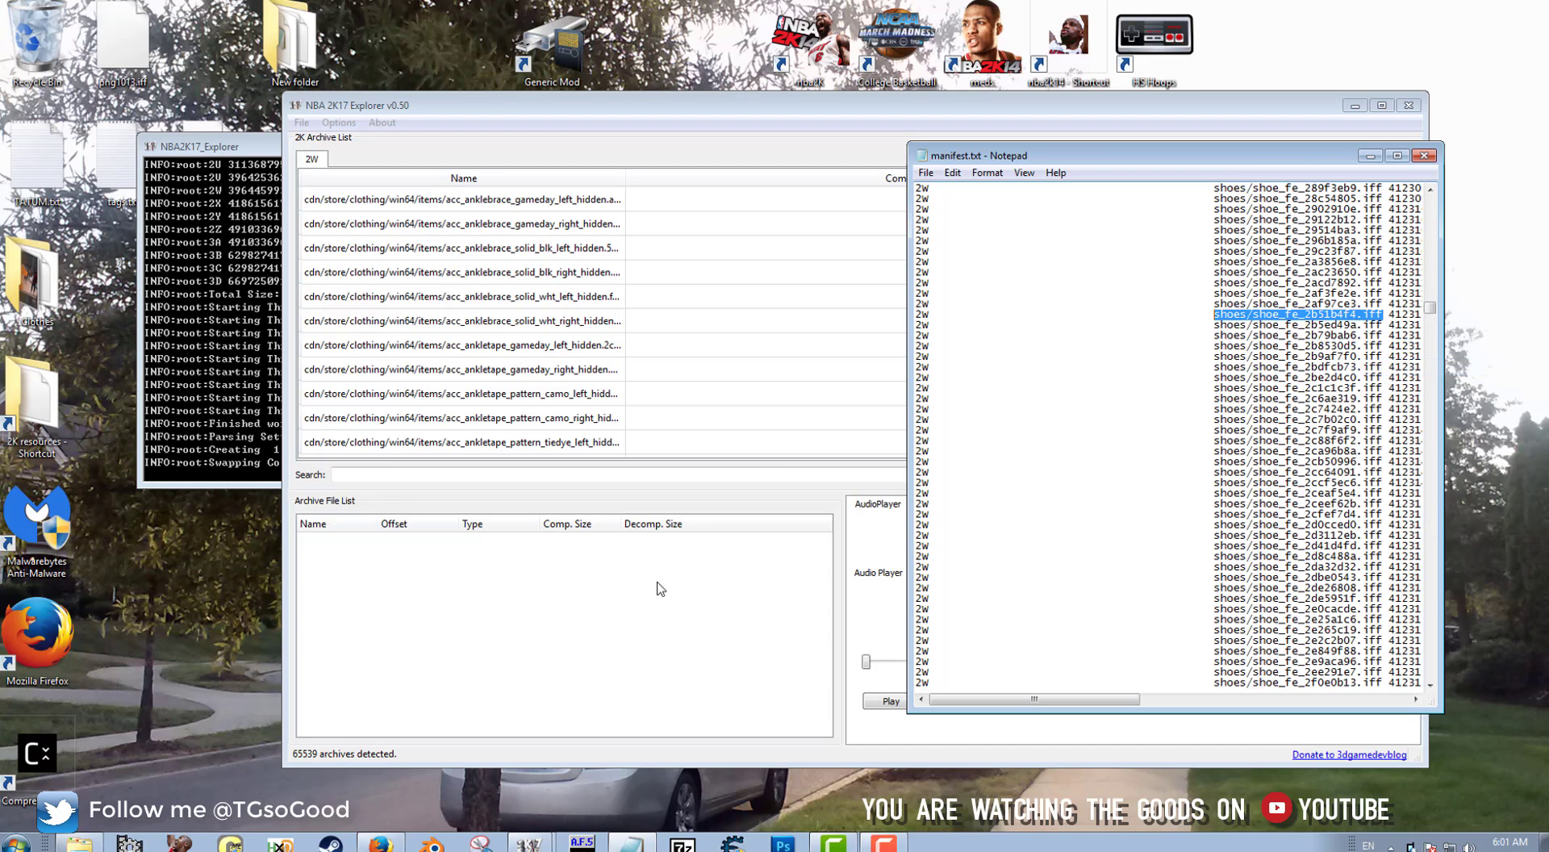
left_click(399, 478)
right_click(398, 482)
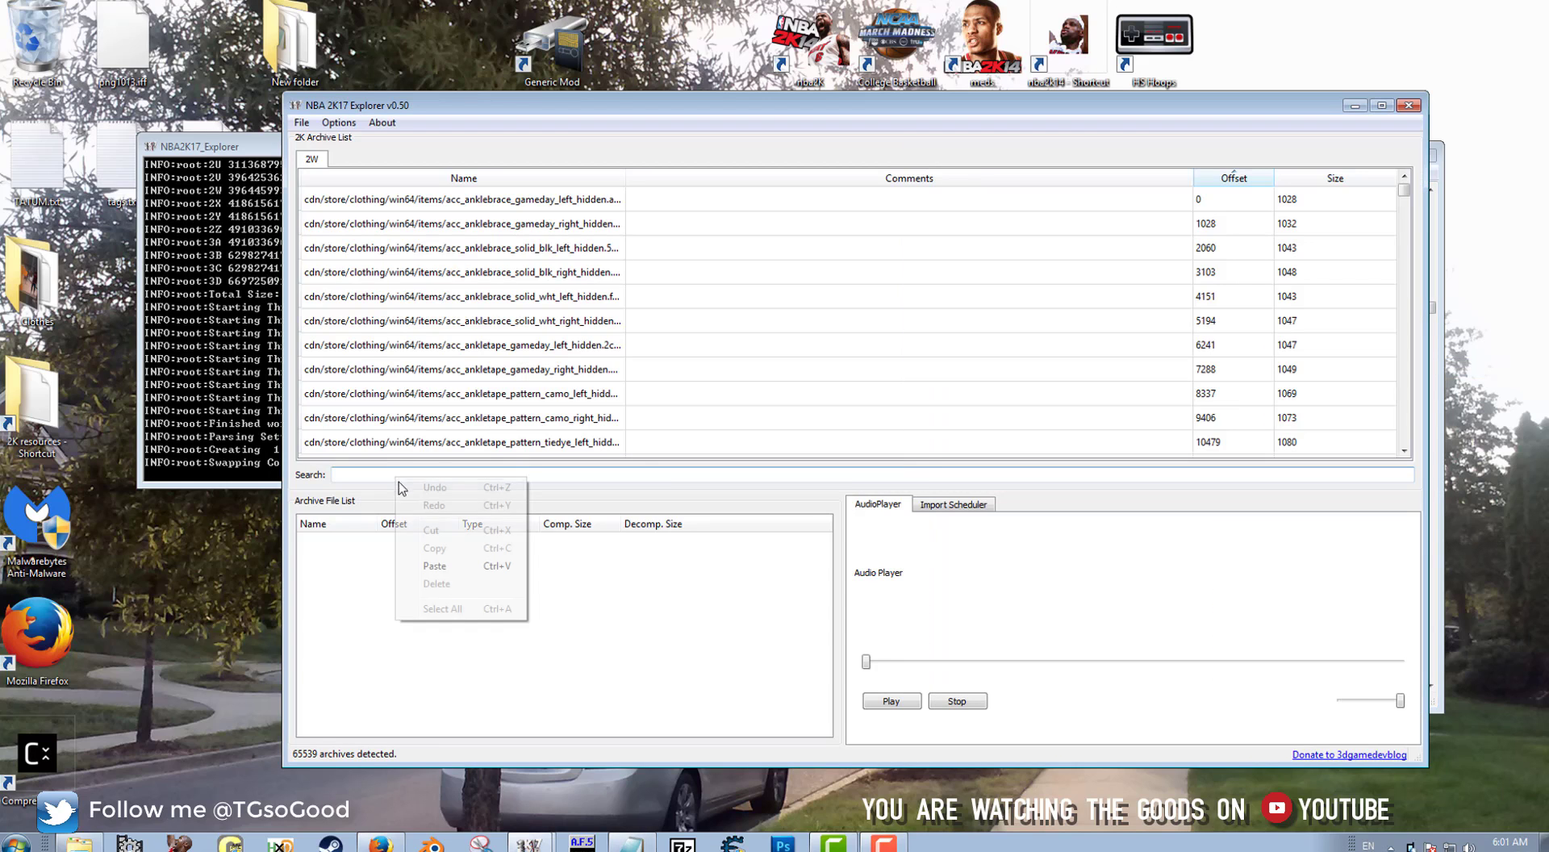
left_click(462, 567)
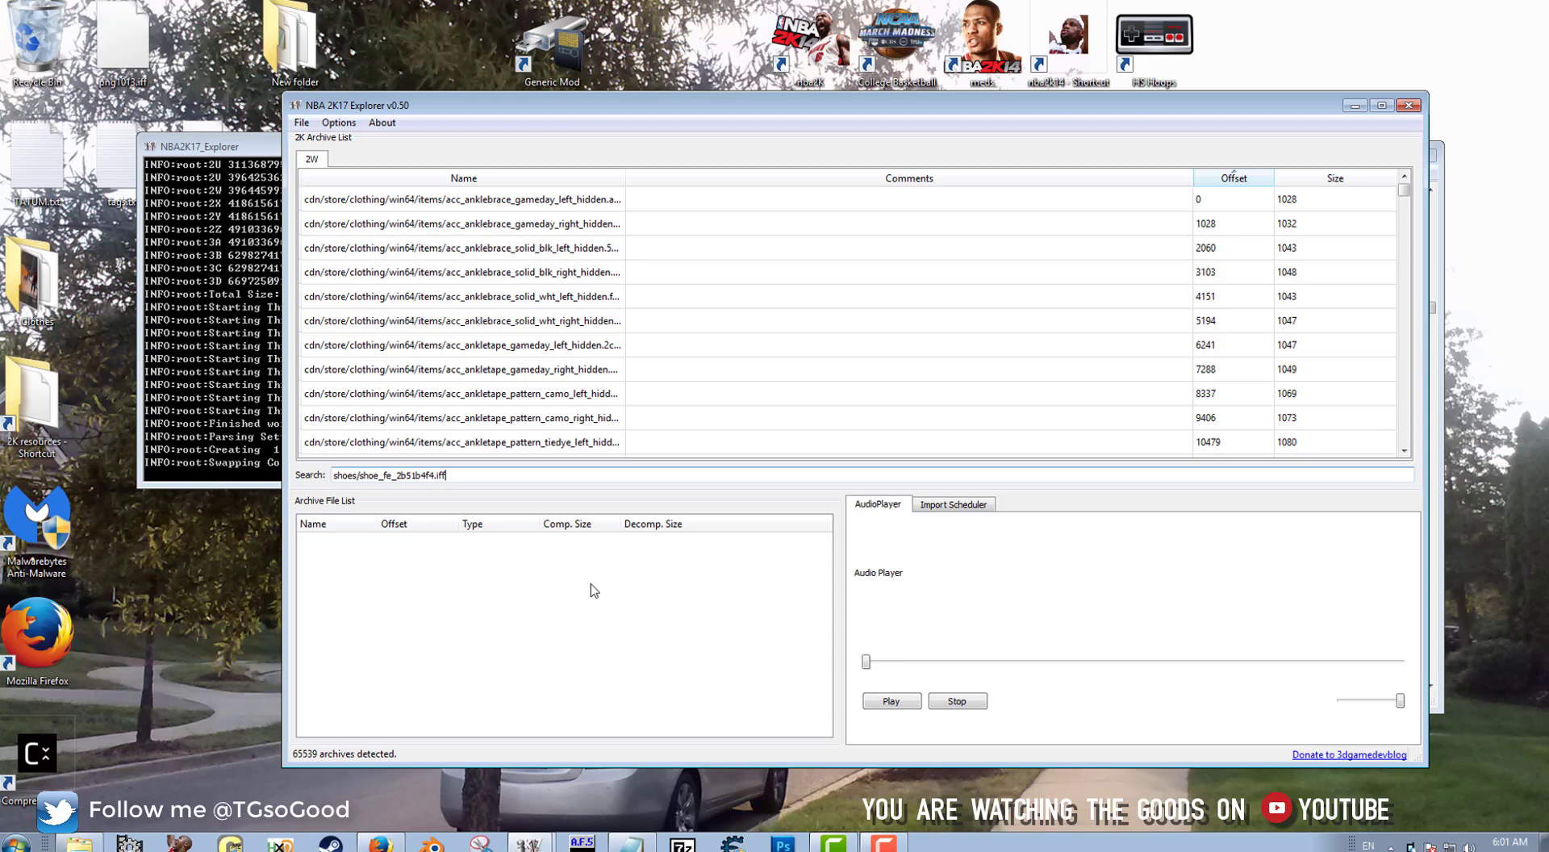
key("Return")
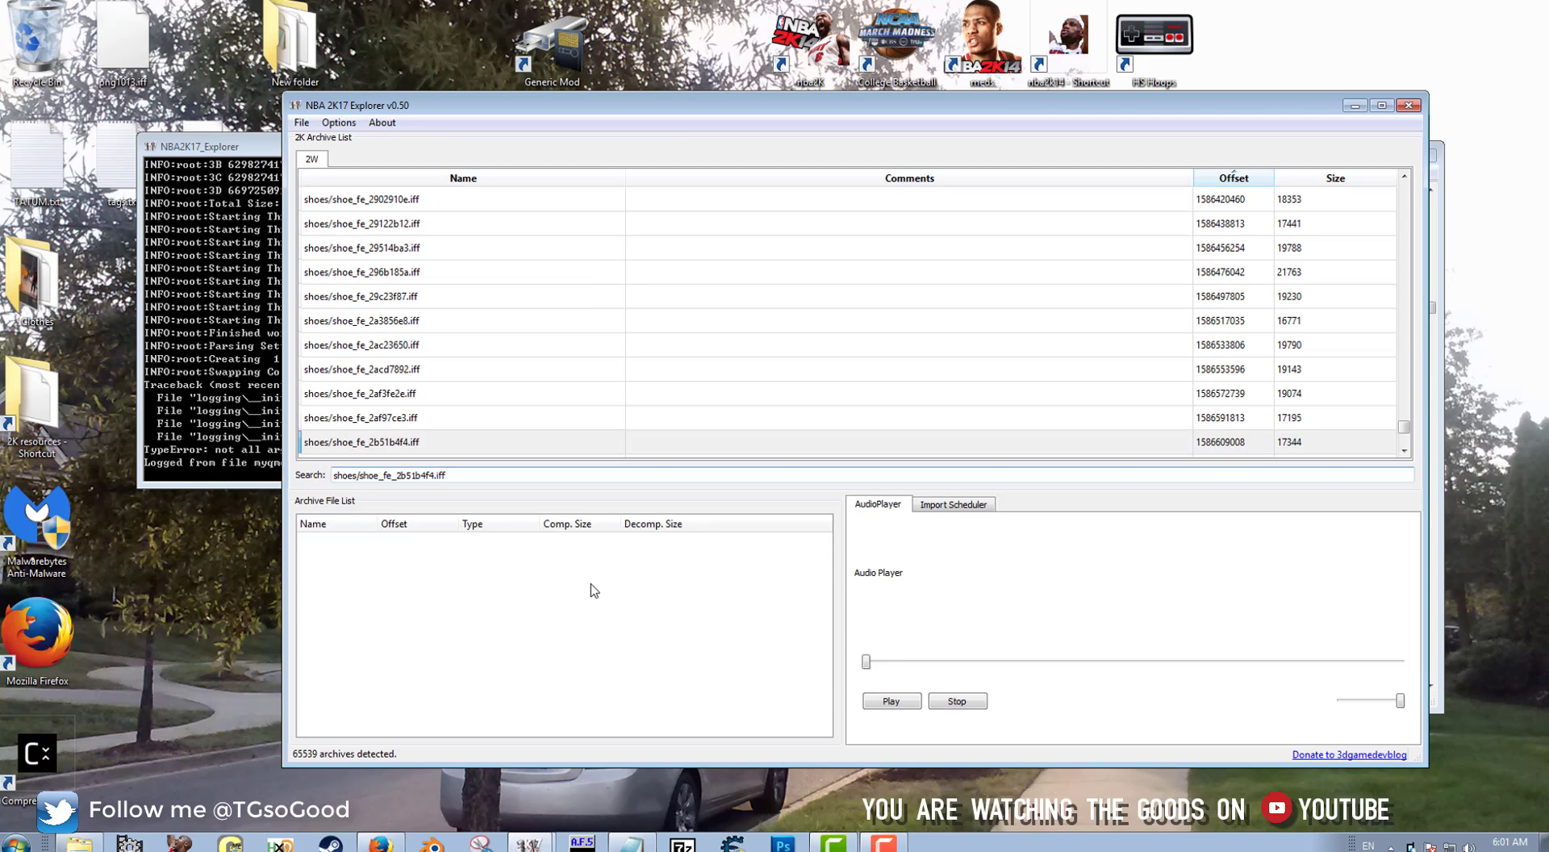
Export the shoe_fe_2b51b4f4.iff entry from the archive and save it to the Desktop.
left_click(378, 444)
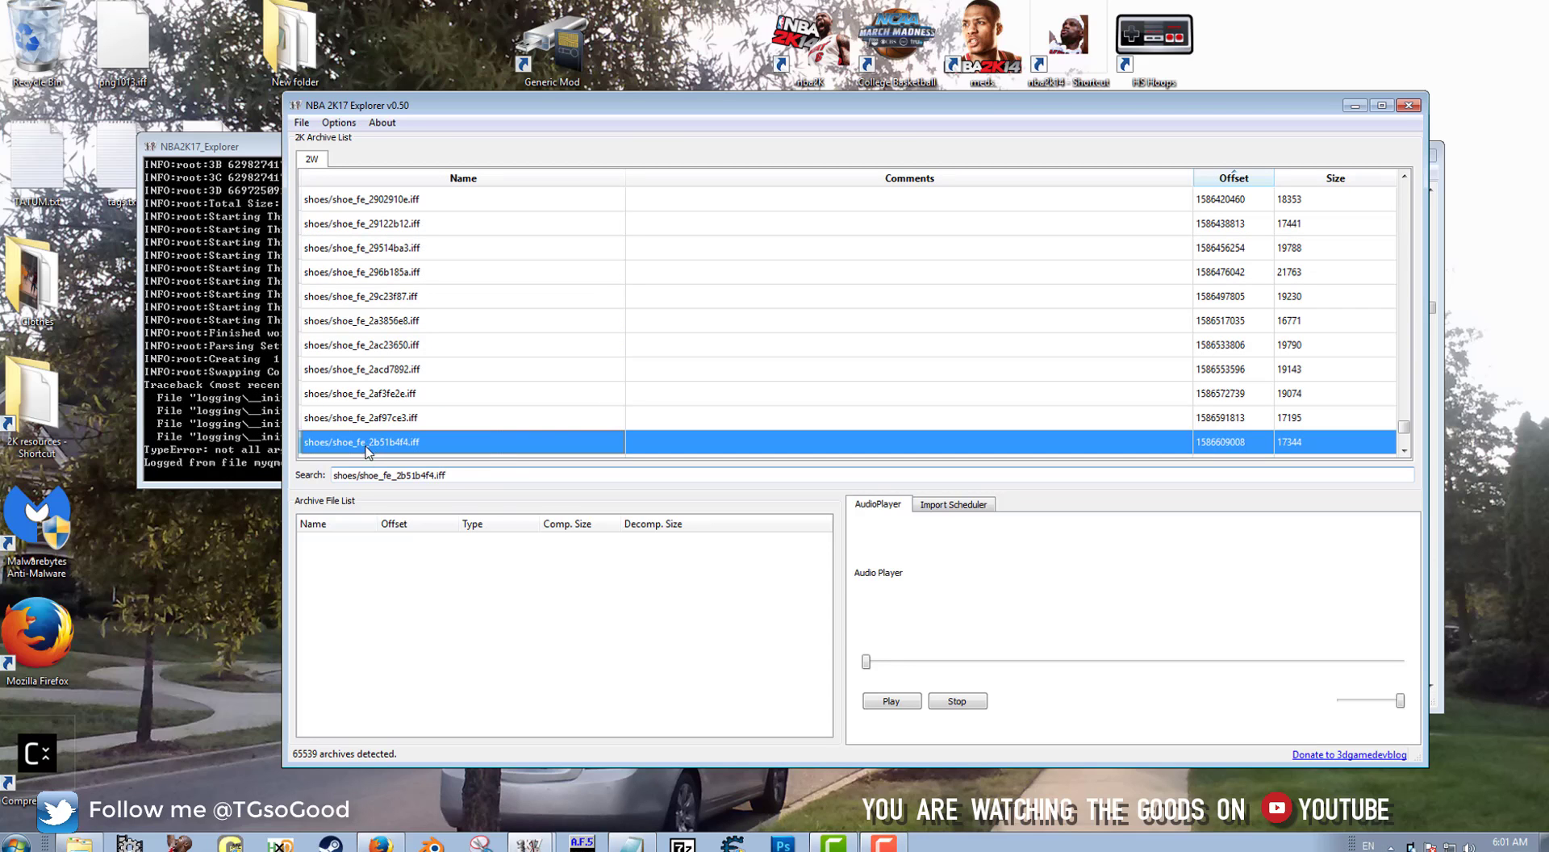
right_click(368, 445)
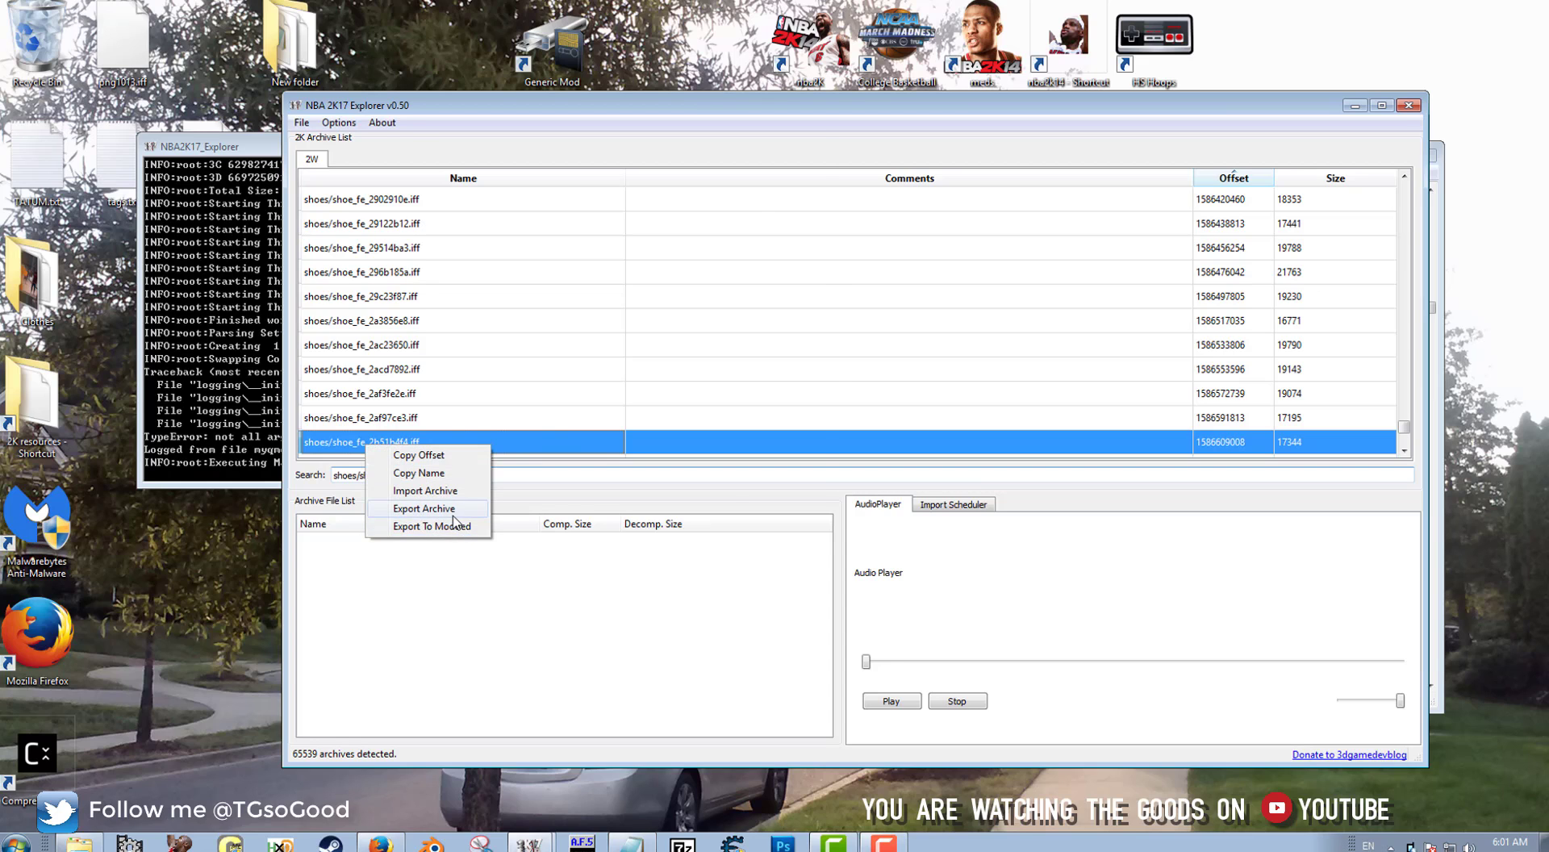
left_click(452, 526)
scroll(425, 346, "up", 1)
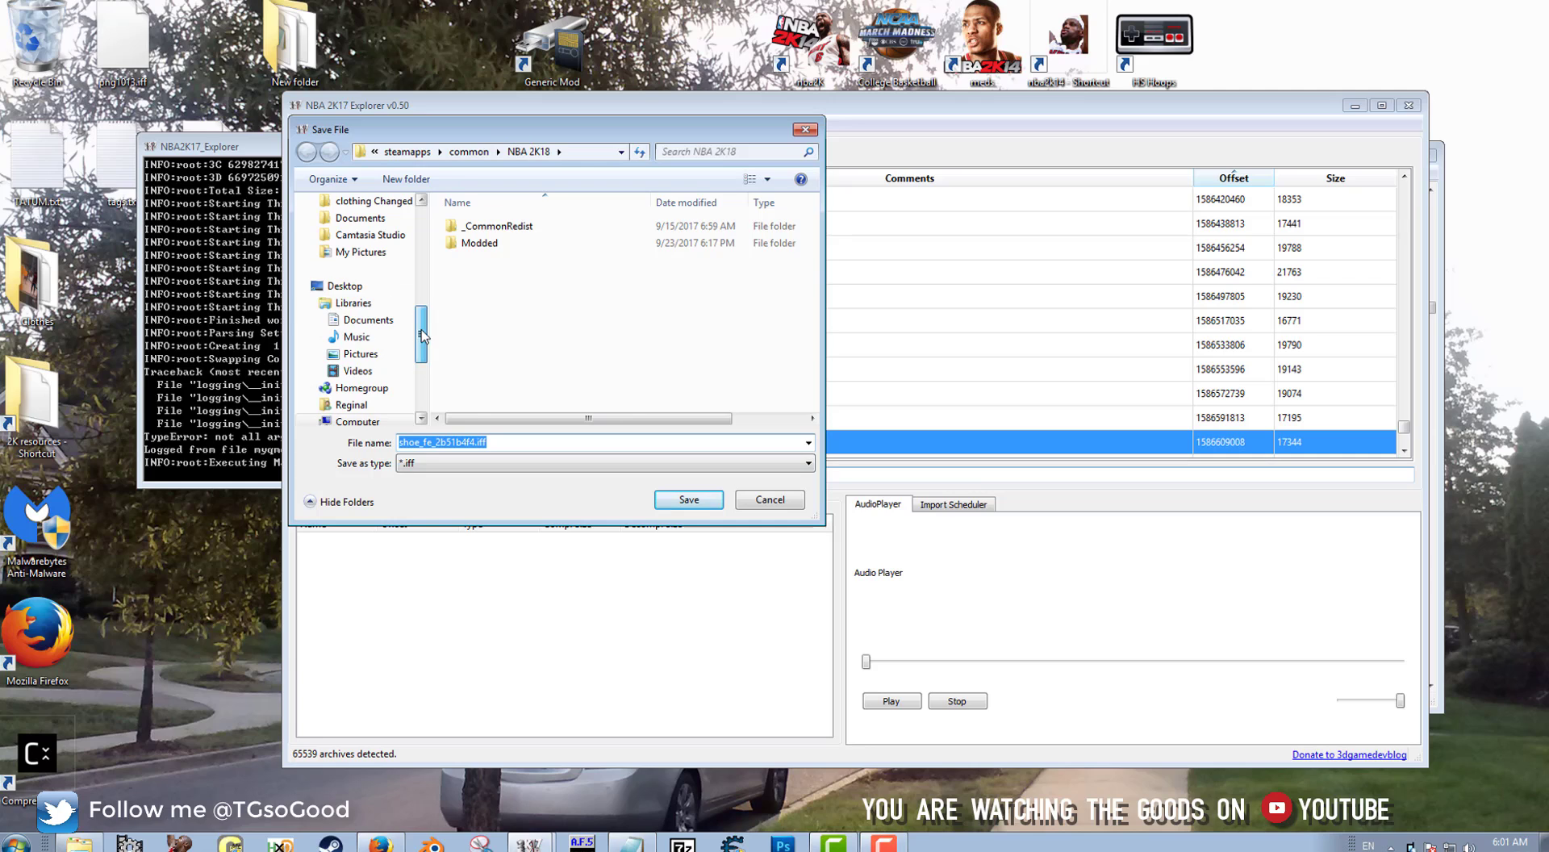
left_click(346, 285)
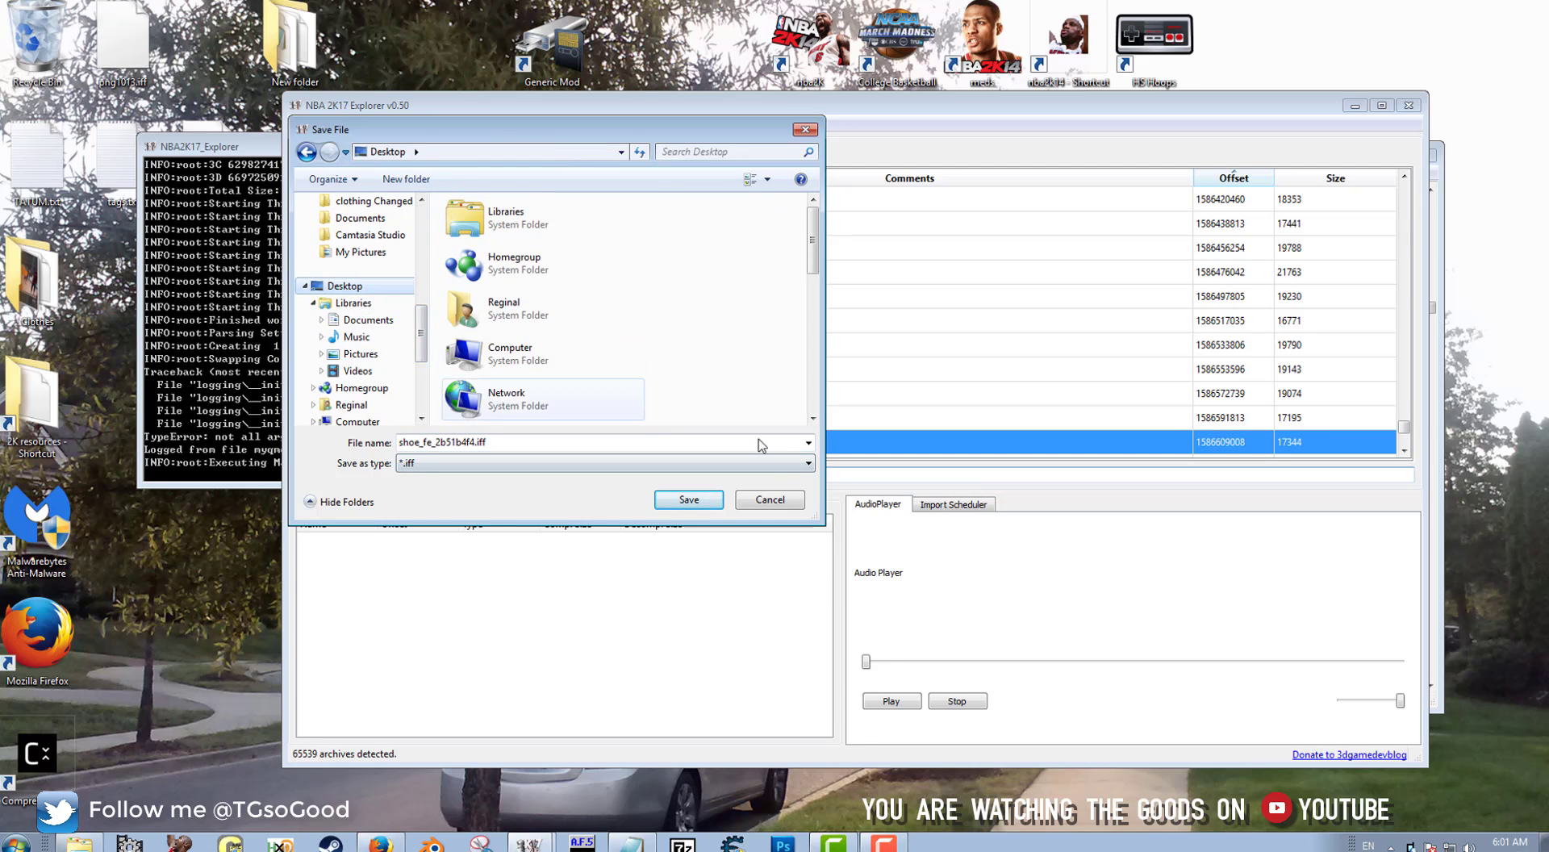
left_click(769, 501)
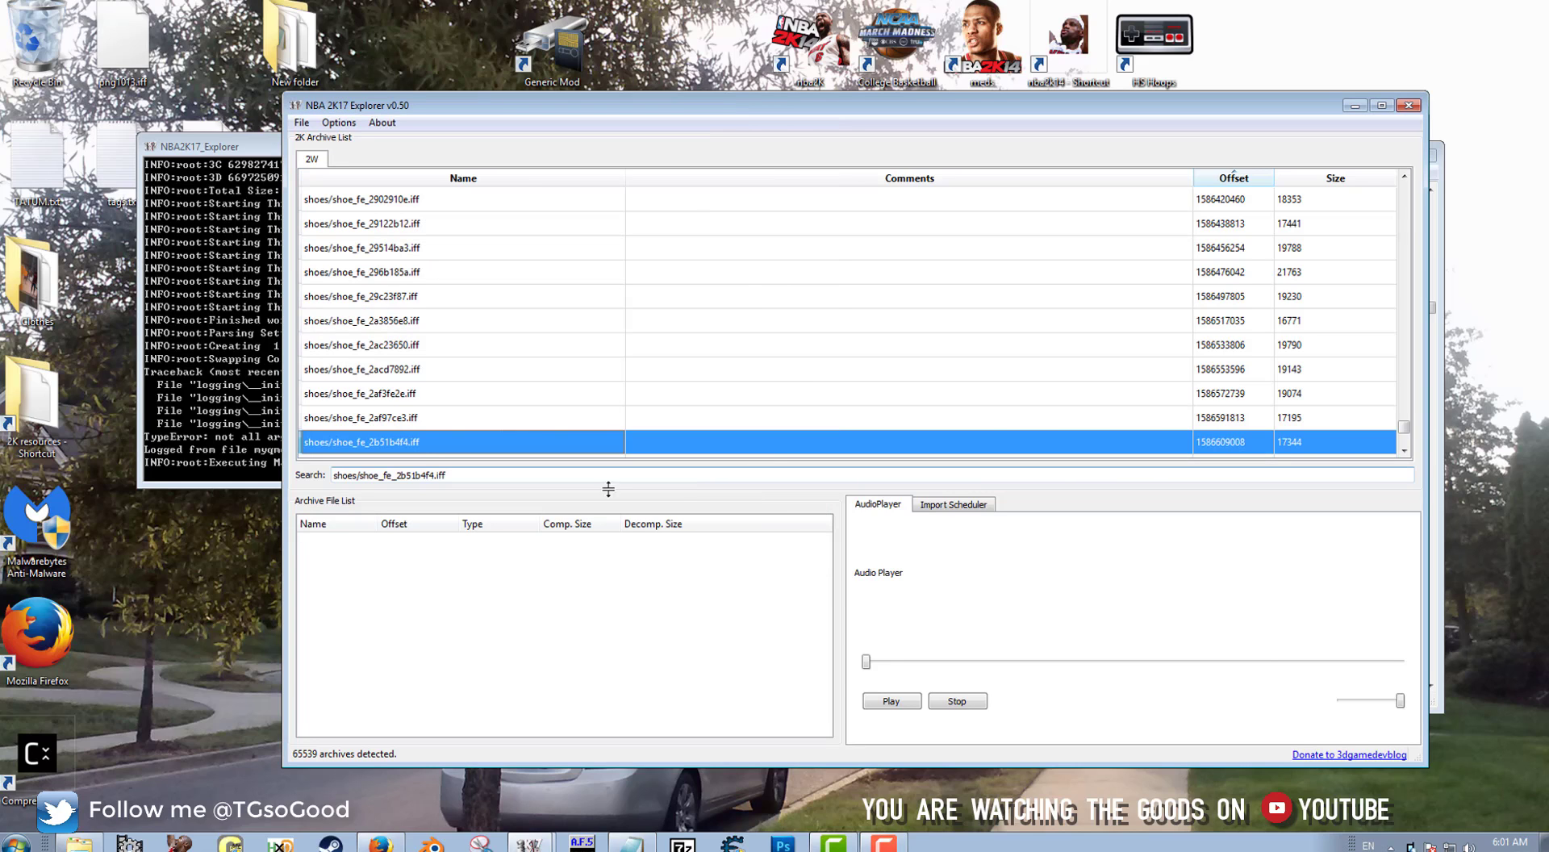
Bring manifest.txt forward and scroll through its remaining archive listings.
left_click(1432, 315)
left_click_drag(1433, 315, 1417, 200)
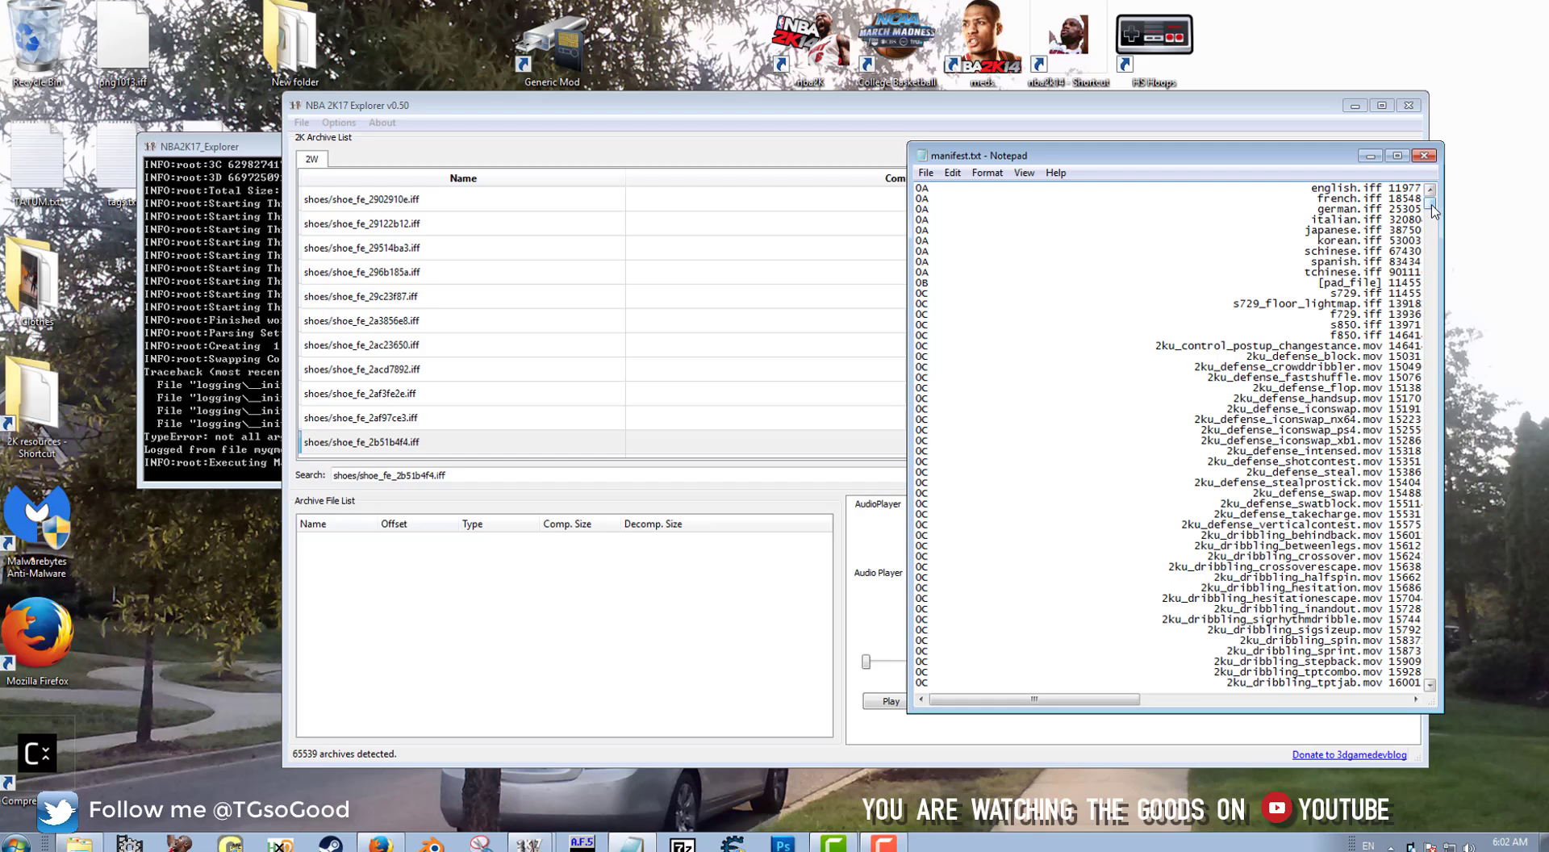
mouse_move(1433, 212)
left_mouse_down()
mouse_move(1430, 228)
mouse_move(1428, 201)
left_mouse_up()
mouse_move(1293, 203)
left_mouse_down()
mouse_move(1347, 704)
mouse_move(1242, 666)
mouse_move(1371, 698)
mouse_move(1385, 680)
mouse_move(1341, 690)
left_mouse_up()
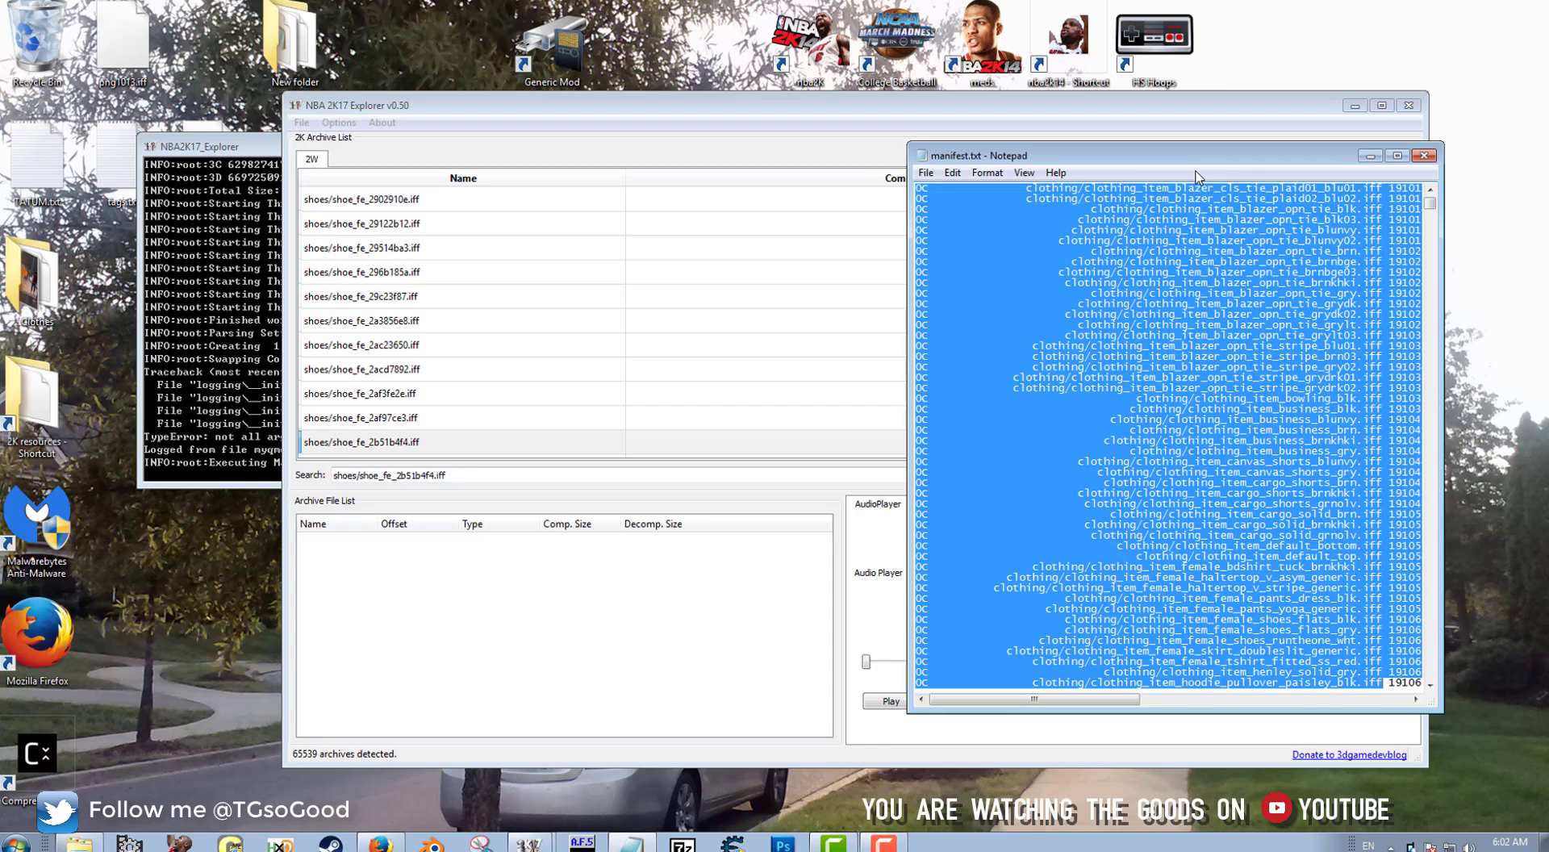
left_click(1142, 272)
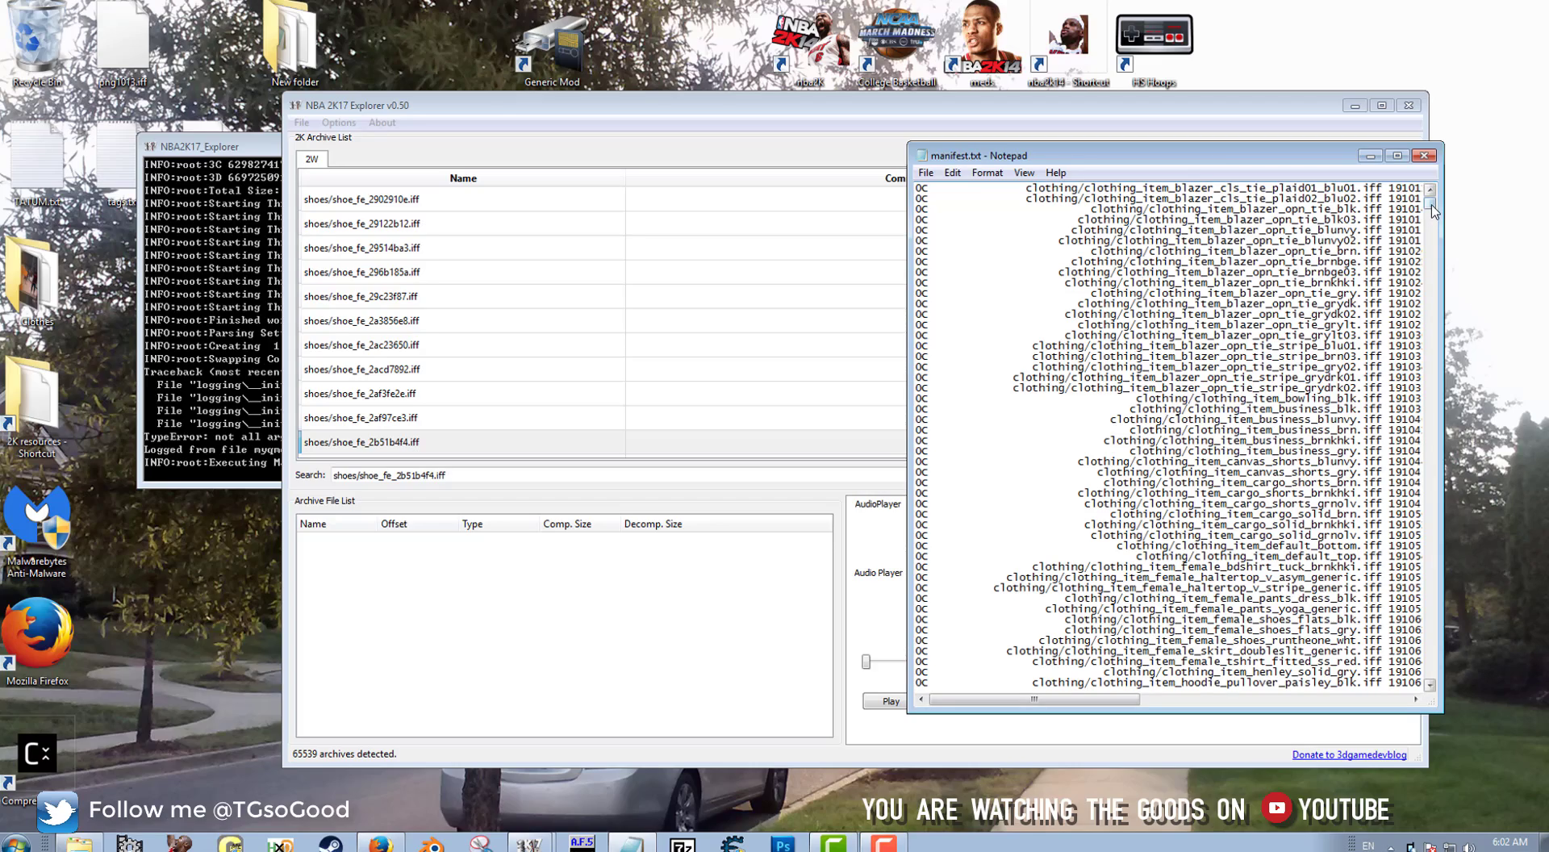
mouse_move(1433, 212)
left_mouse_down()
mouse_move(1433, 232)
mouse_move(1392, 164)
left_mouse_up()
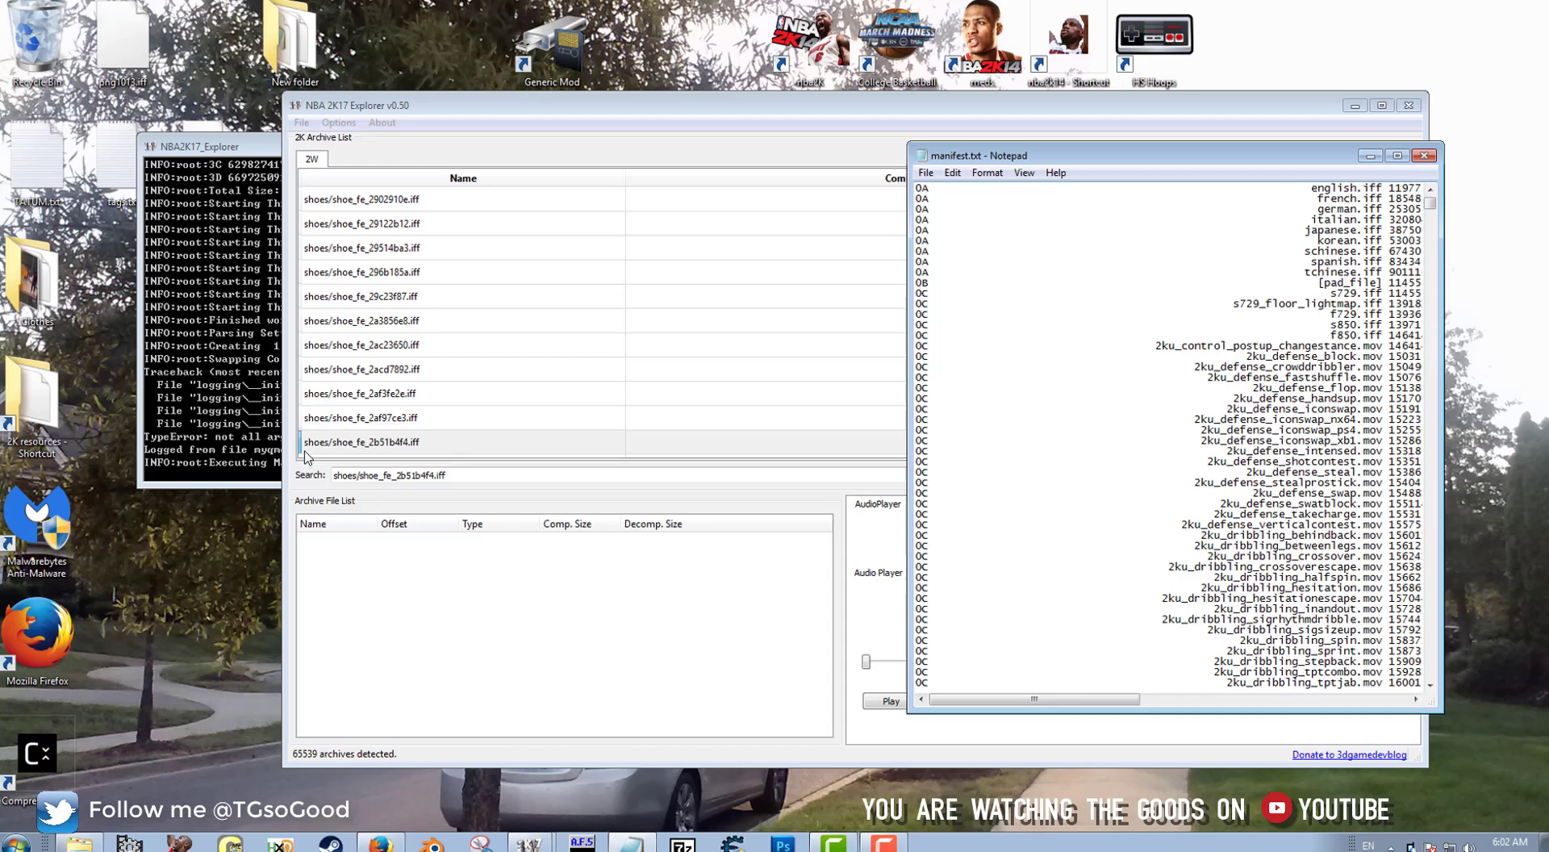